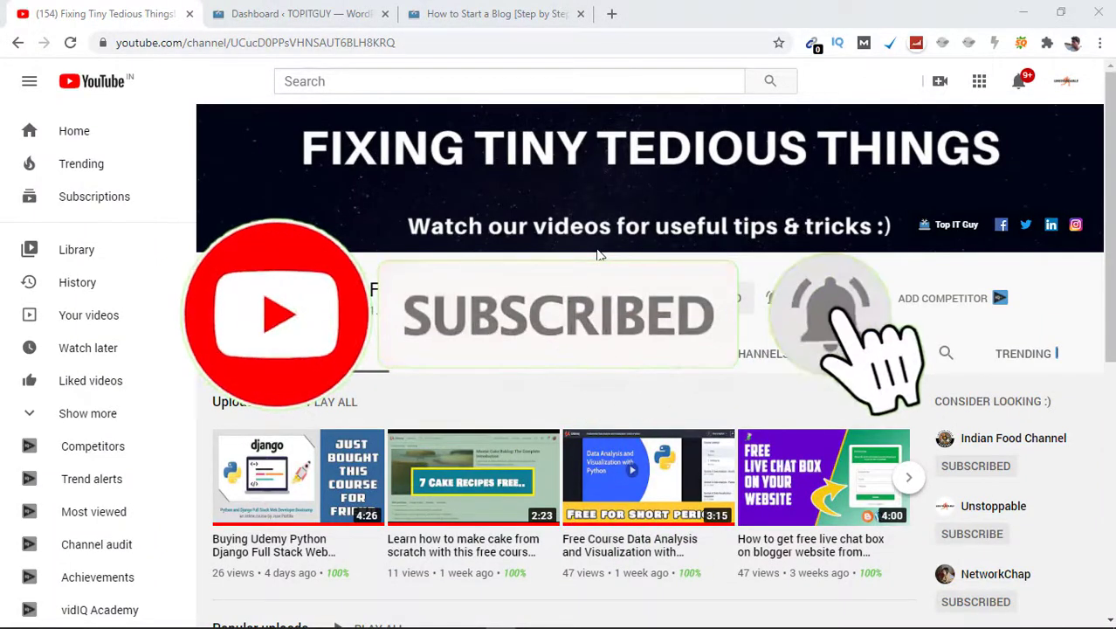
- Switch to the 'How To Start A Blog' post tab and scroll through the article to its author section
click(429, 11)
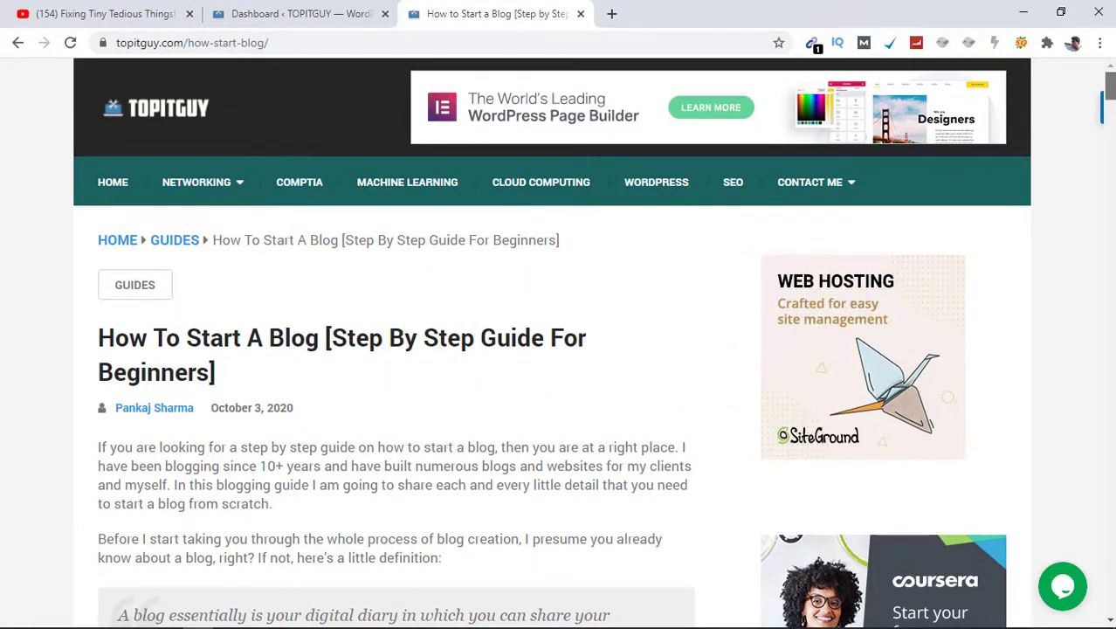
scroll(552, 342, down, 1)
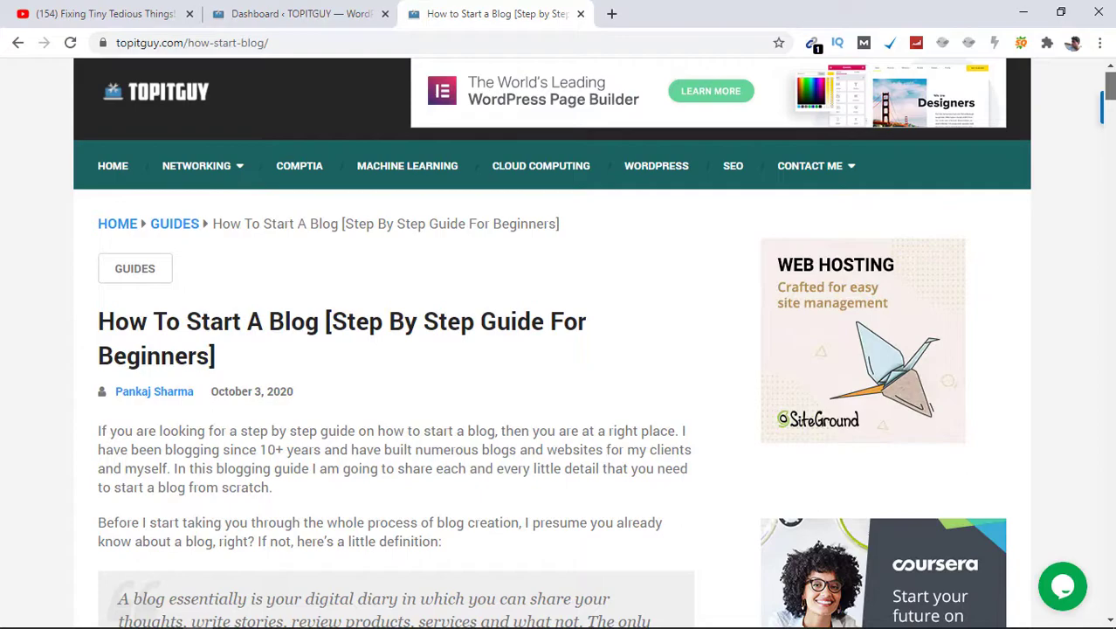
scroll(1108, 114, down, 6)
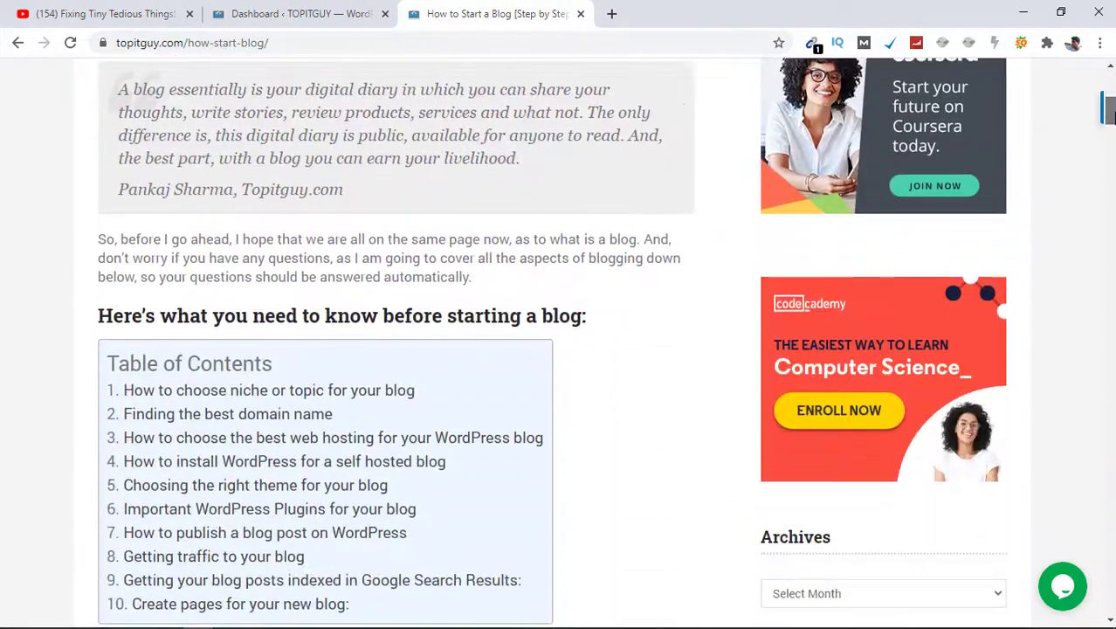
drag(1107, 113, 1109, 83)
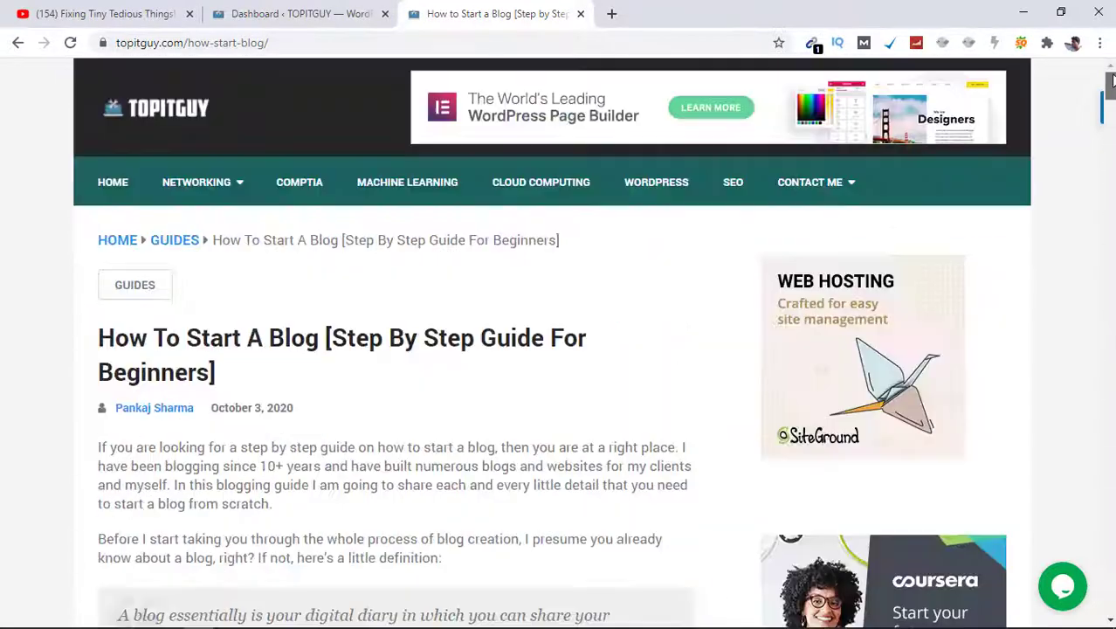
- From the dashboard's Plugins > Add New, search 'Easy Accordion' and install the ShapedPlugin version
click(278, 9)
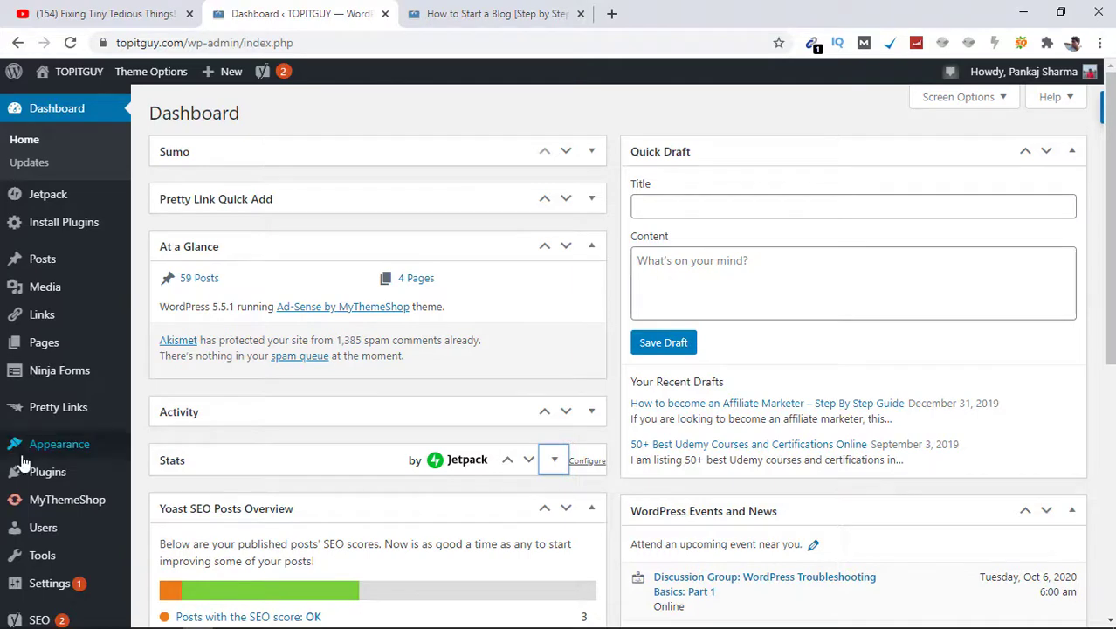
mouse_move(34, 480)
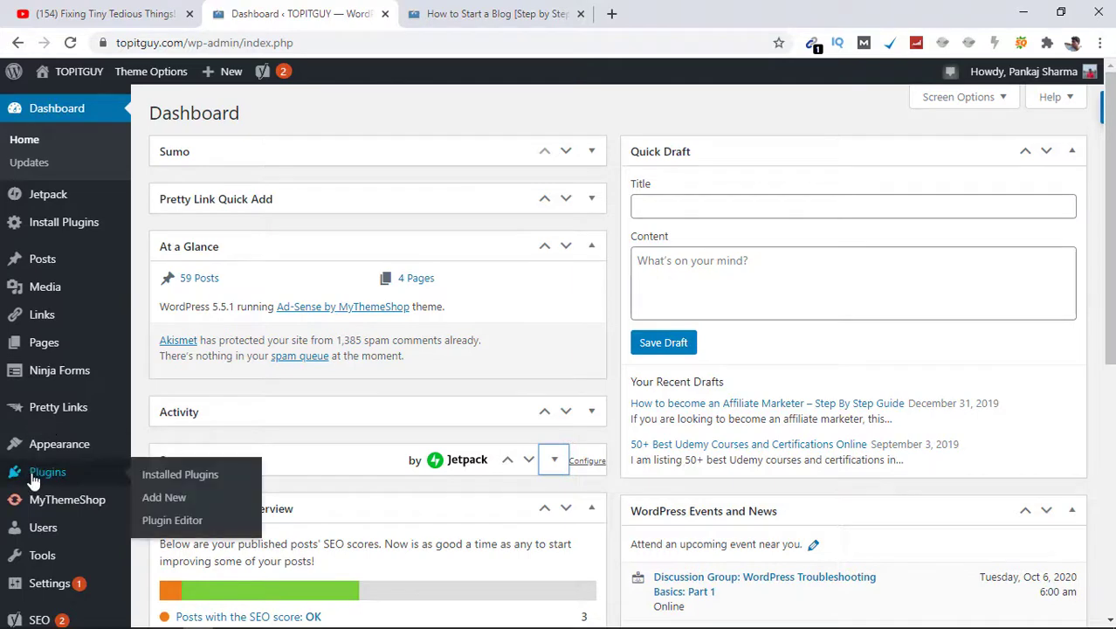
click(164, 496)
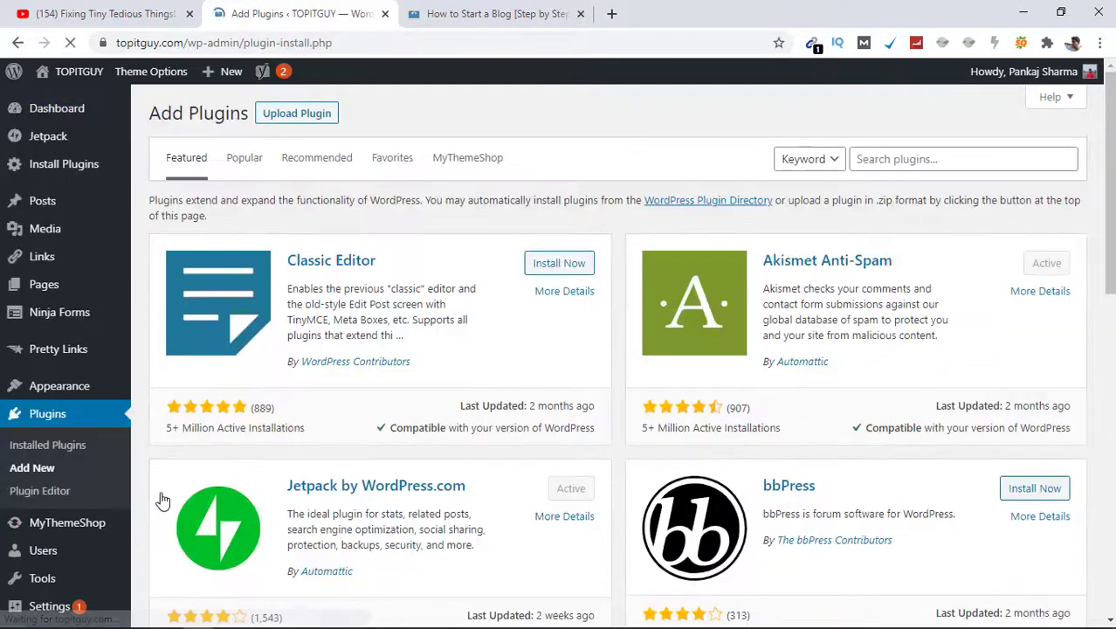
click(902, 161)
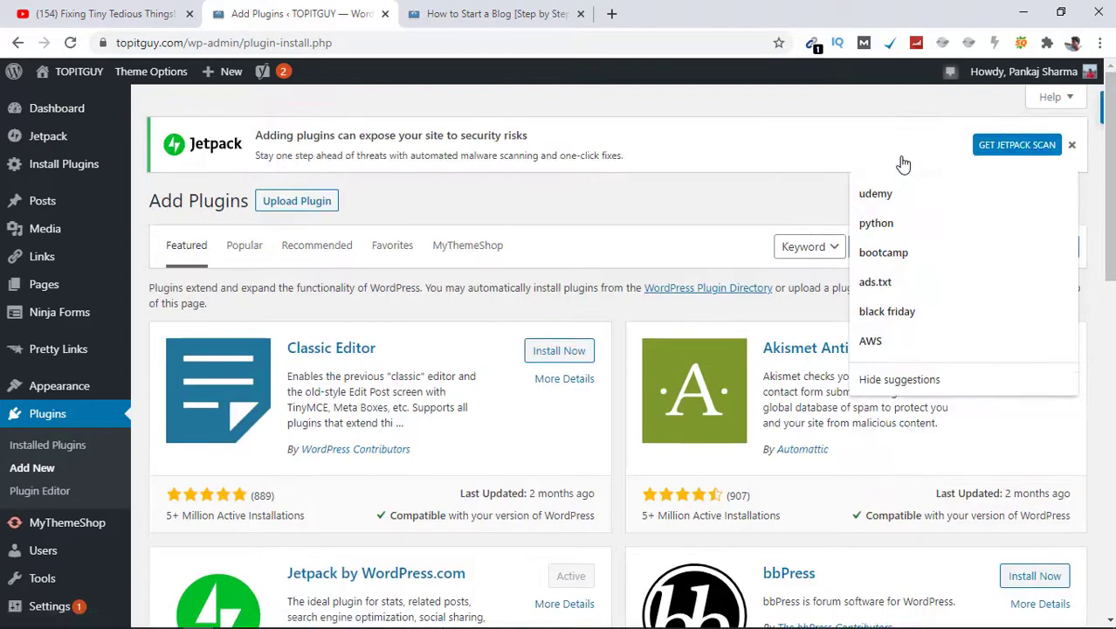
text(Easy Accordion)
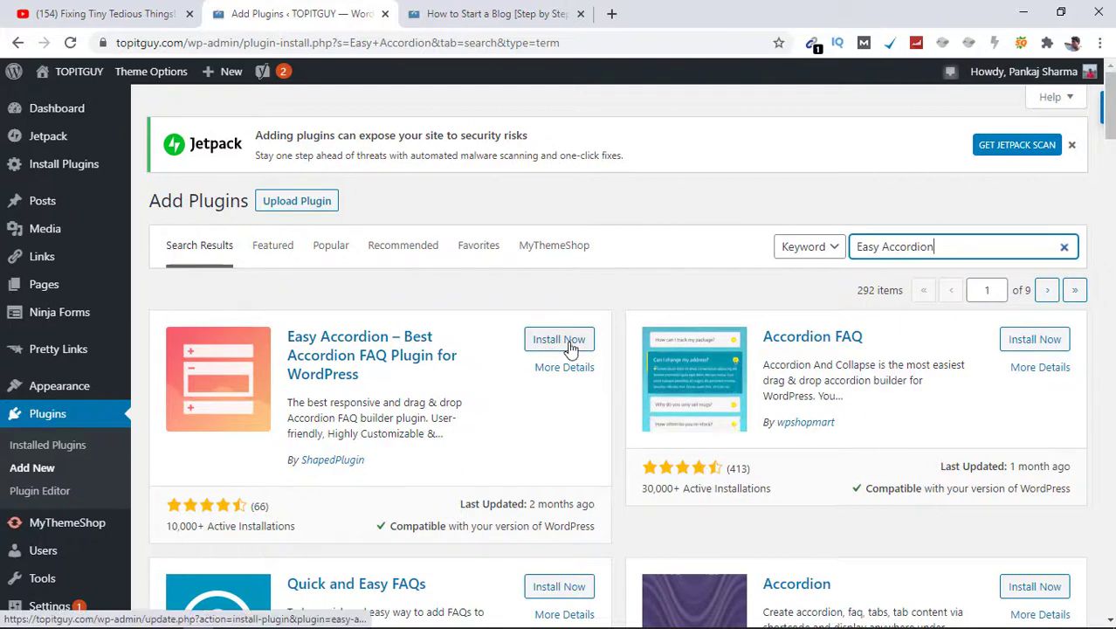
drag(376, 469, 325, 465)
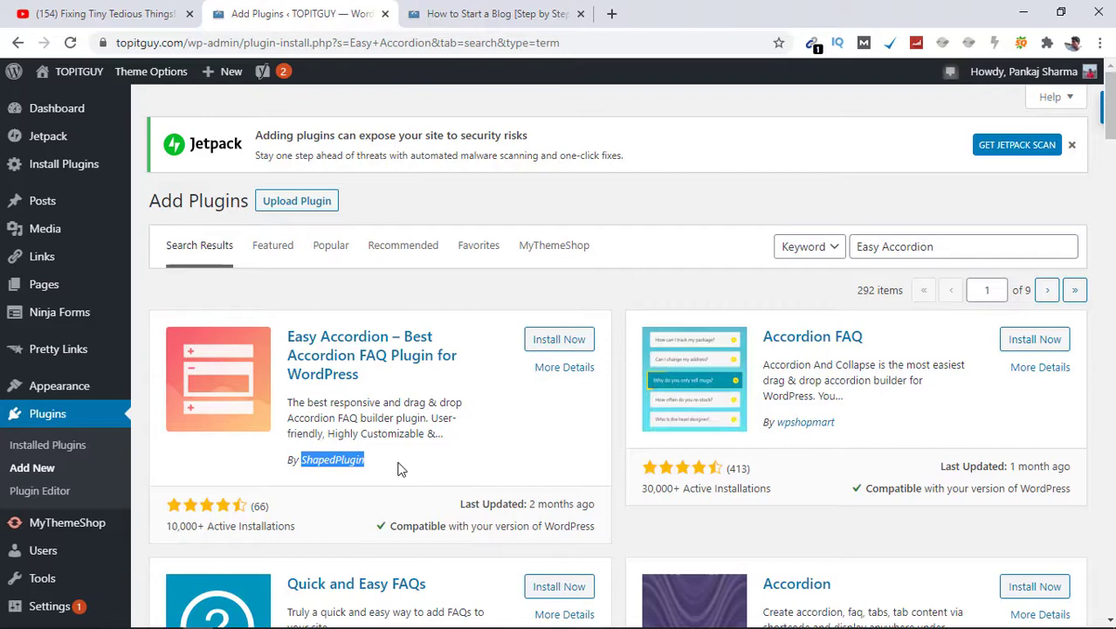
click(564, 346)
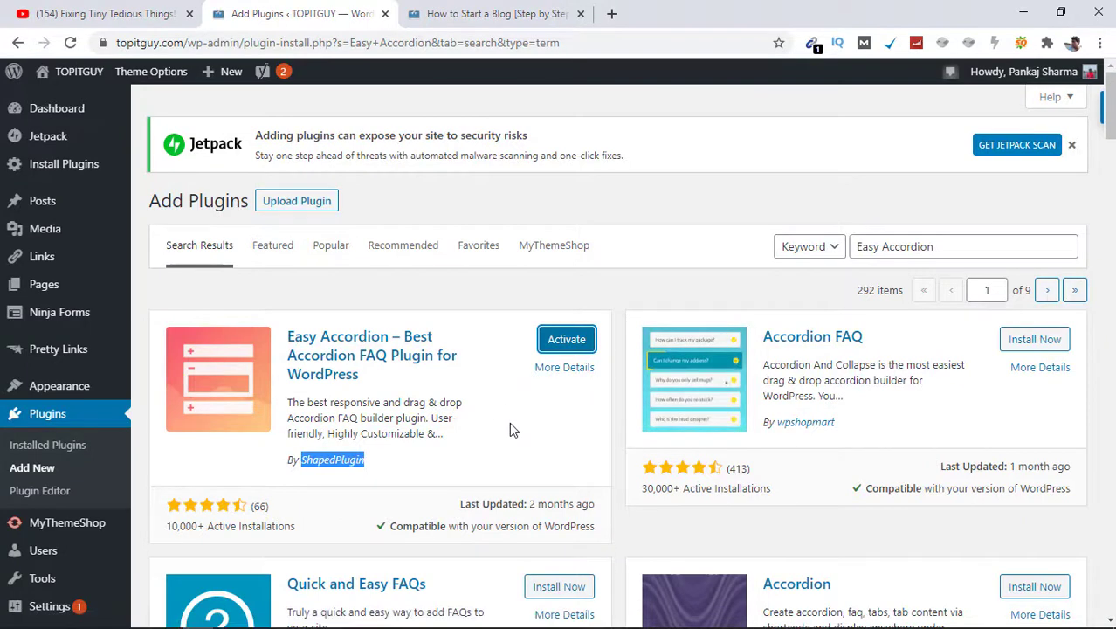
- Activate Easy Accordion and start a new, blank accordion group via Easy Accordion > Add New
click(570, 349)
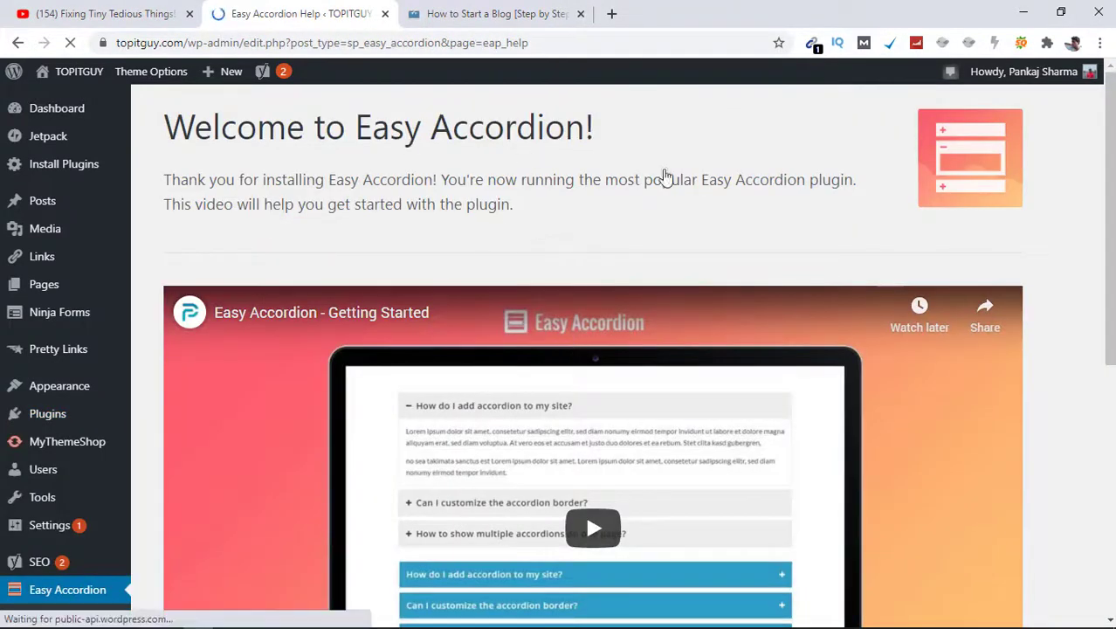
drag(1111, 166, 1099, 399)
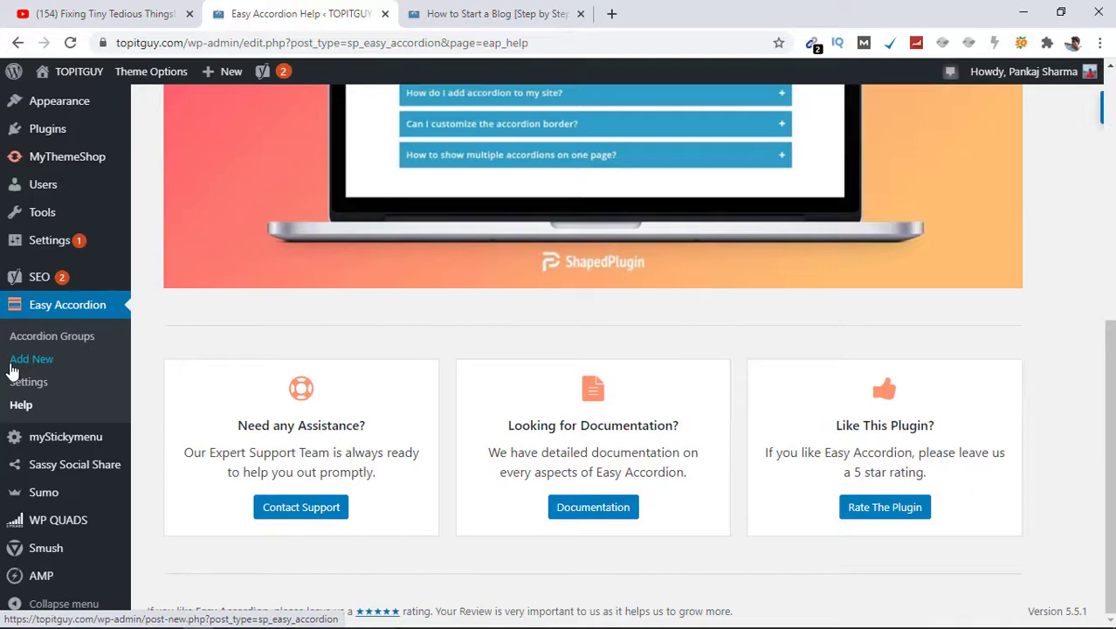
click(26, 362)
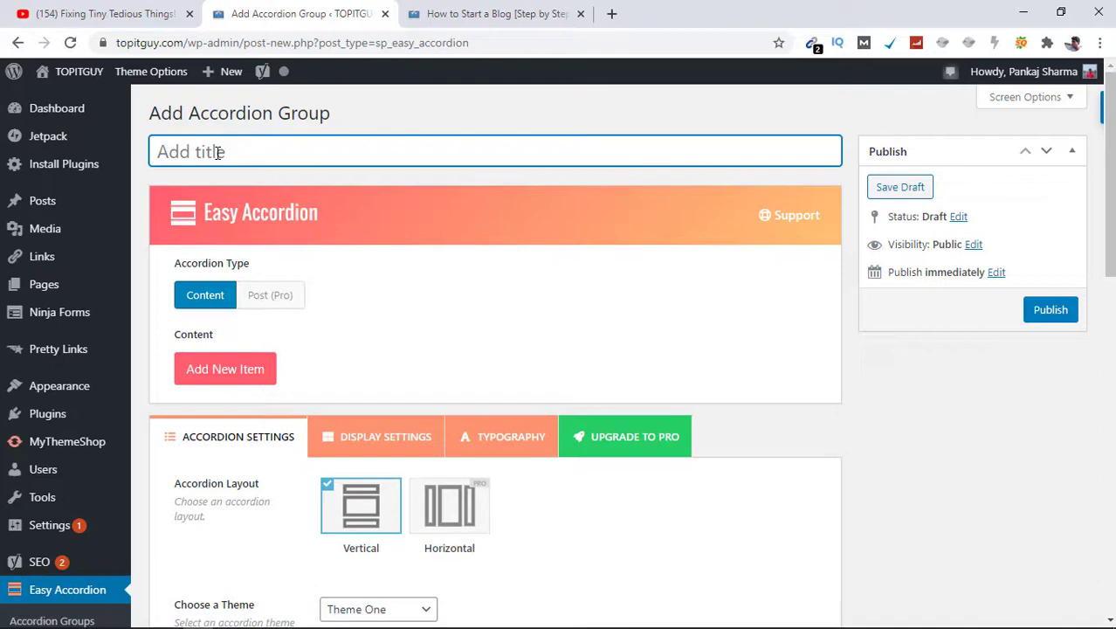
- Title the group 'Frequently Asked Questions:' and add a first empty FAQ item, placing the cursor in its Title field
text(Fa)
key(ctrl+a)
text(Frequently Asked Questions:)
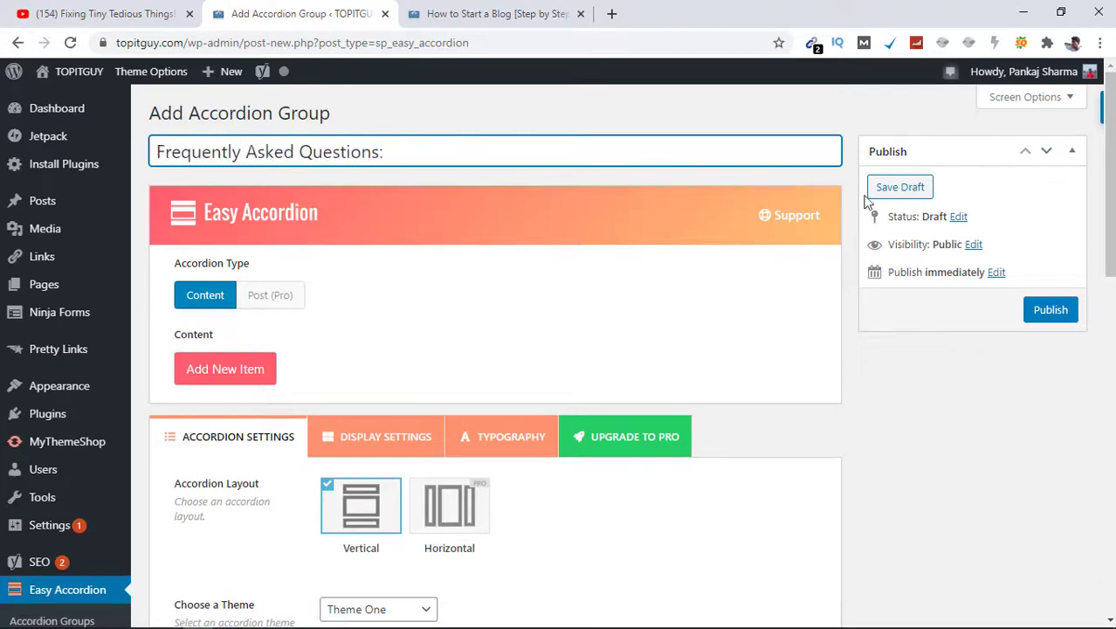
scroll(1111, 139, down, 1)
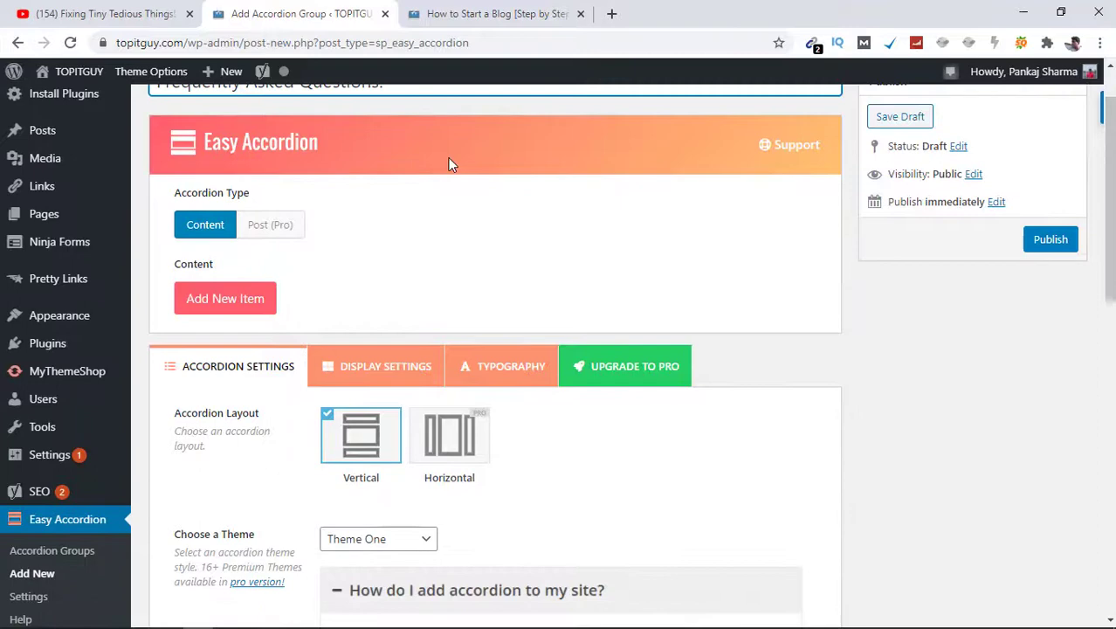
click(221, 314)
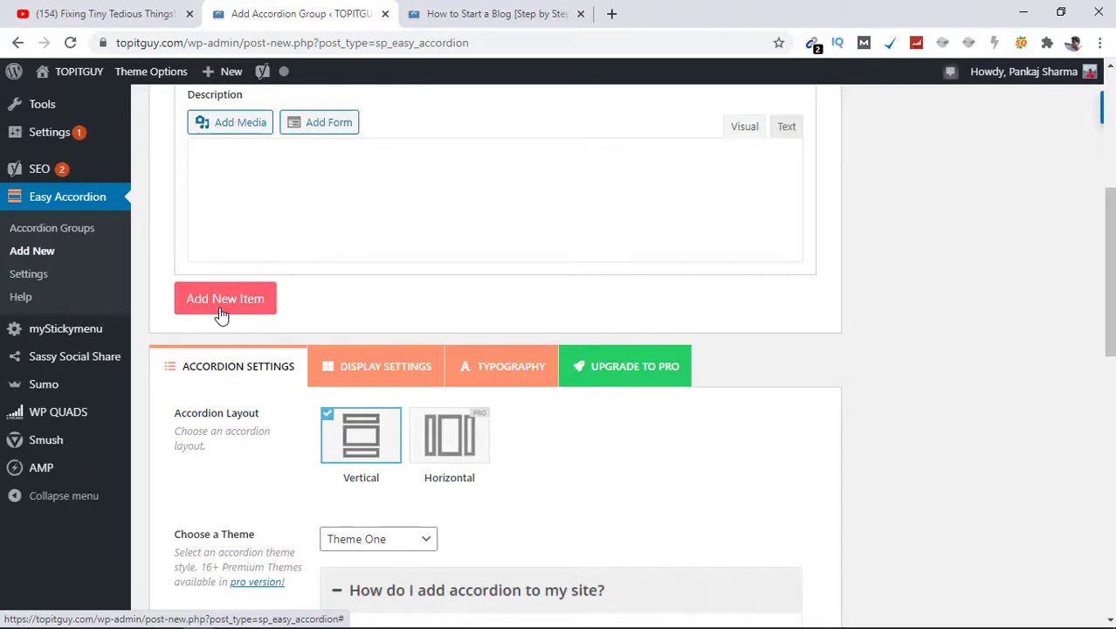
drag(1112, 294, 1112, 230)
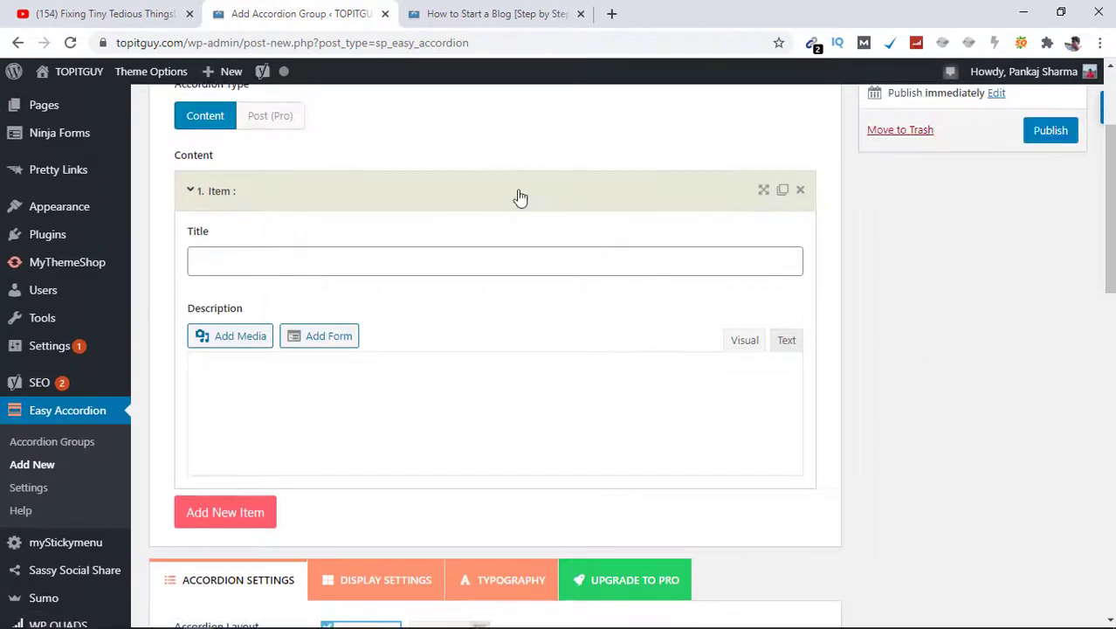
click(324, 256)
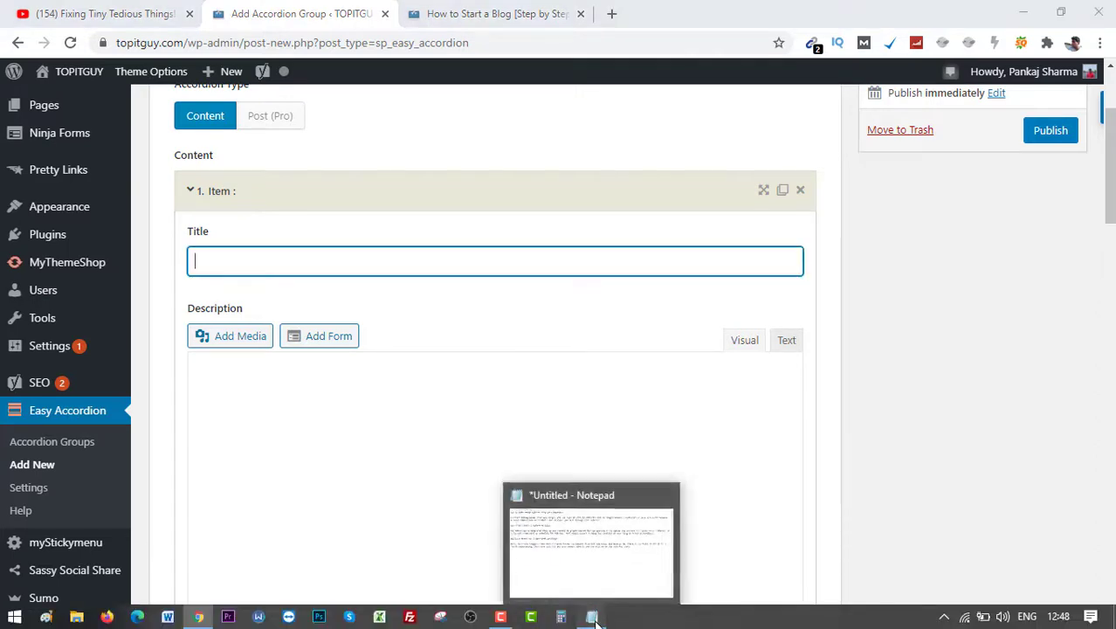
- Copy the first question from the Notepad notes and paste it as the first item's title
click(593, 618)
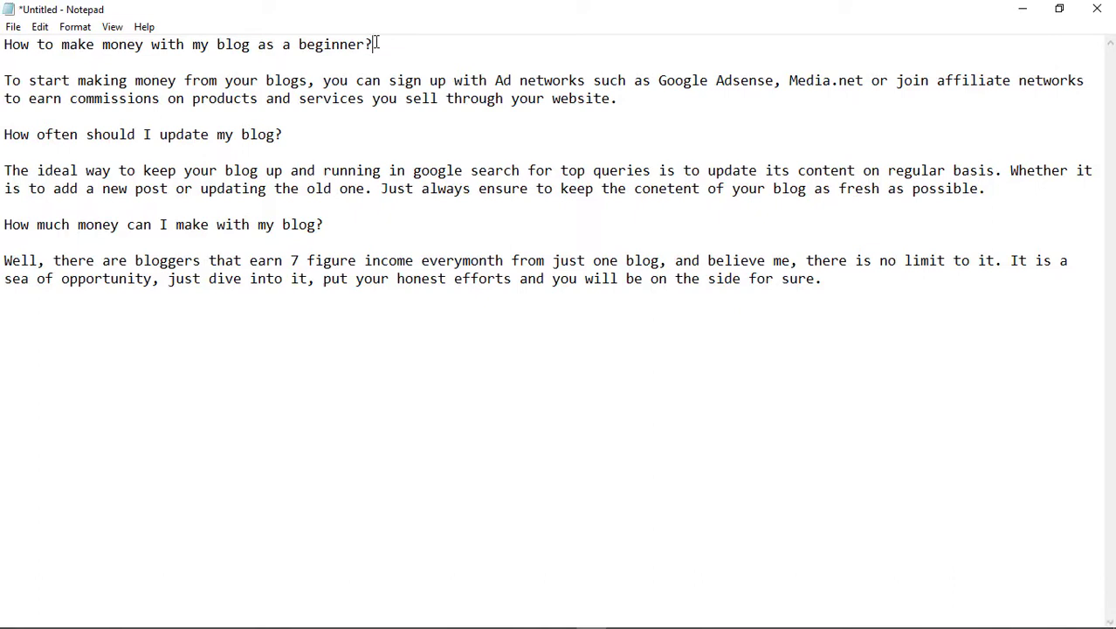
drag(376, 44, 21, 40)
key(ctrl+c)
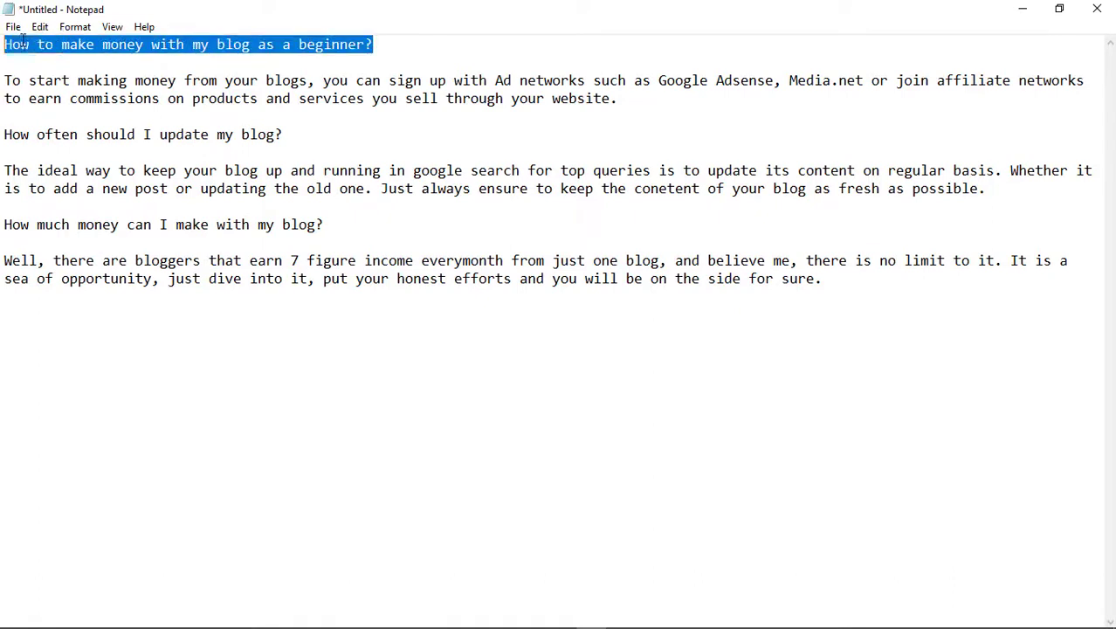
click(1022, 9)
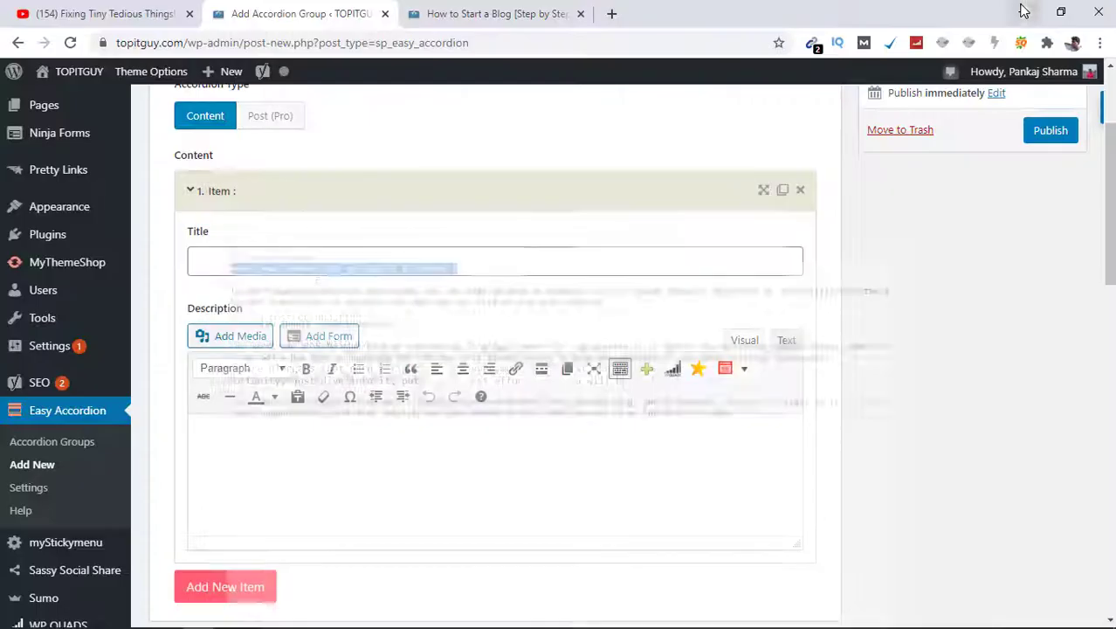
click(431, 273)
key(ctrl+v)
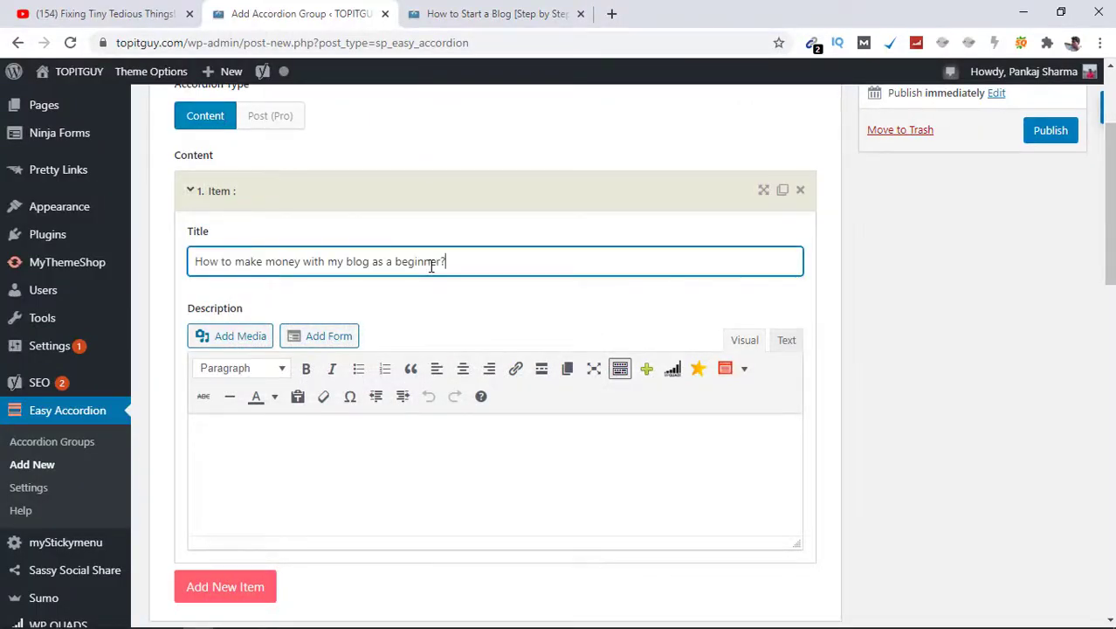
- Copy the answer paragraphs from Notepad into the items' Description fields, including the third question's
click(307, 503)
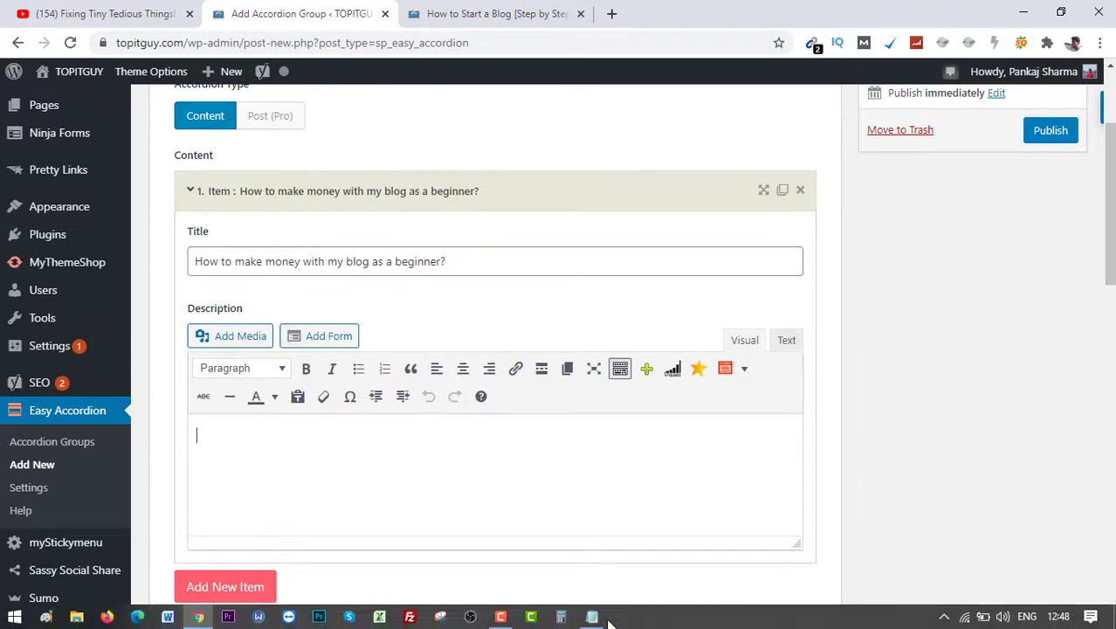
click(591, 620)
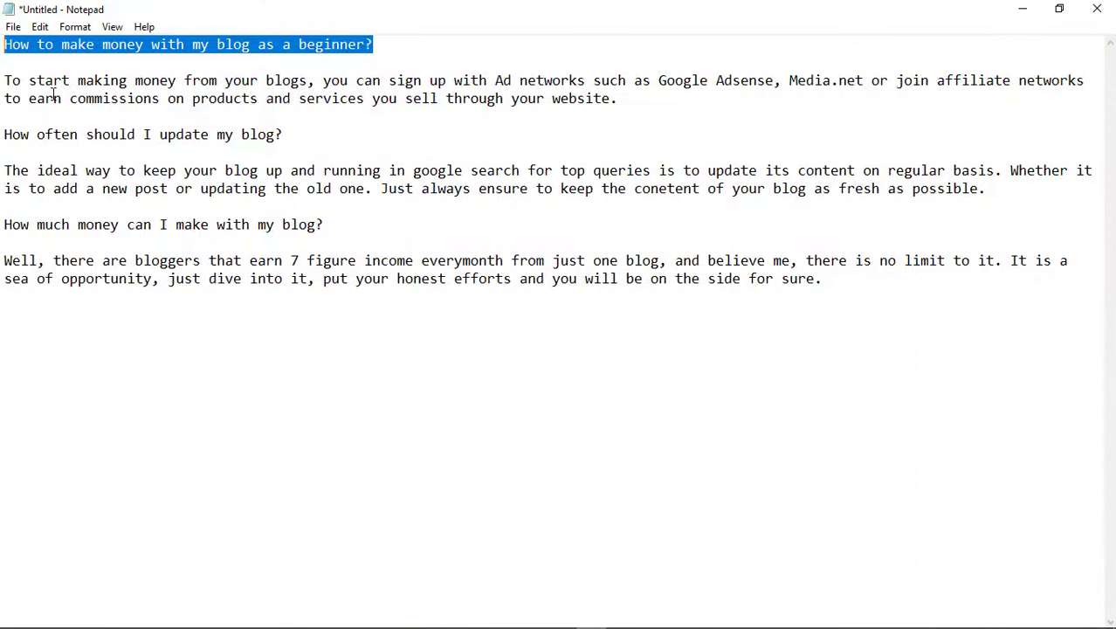
click(617, 97)
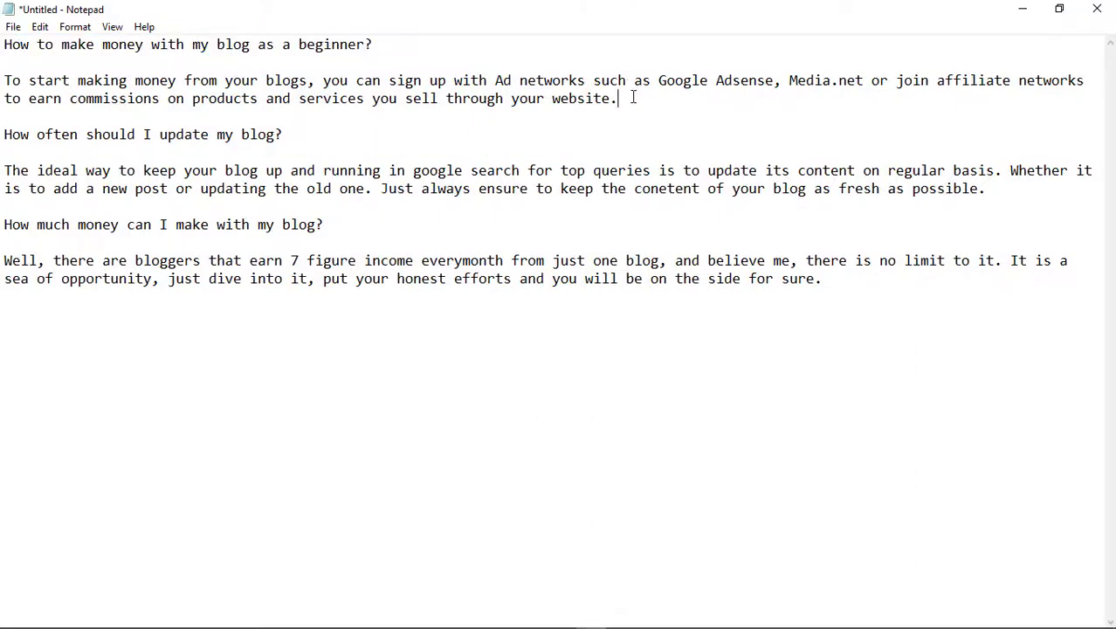
drag(633, 98, 13, 84)
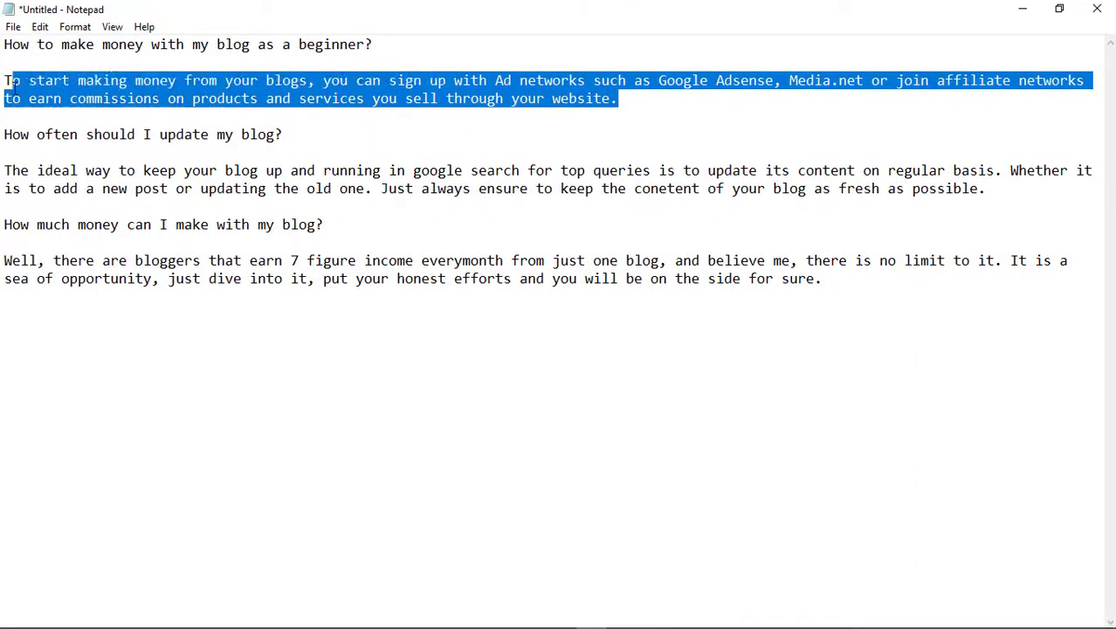
right_click(6, 85)
click(42, 140)
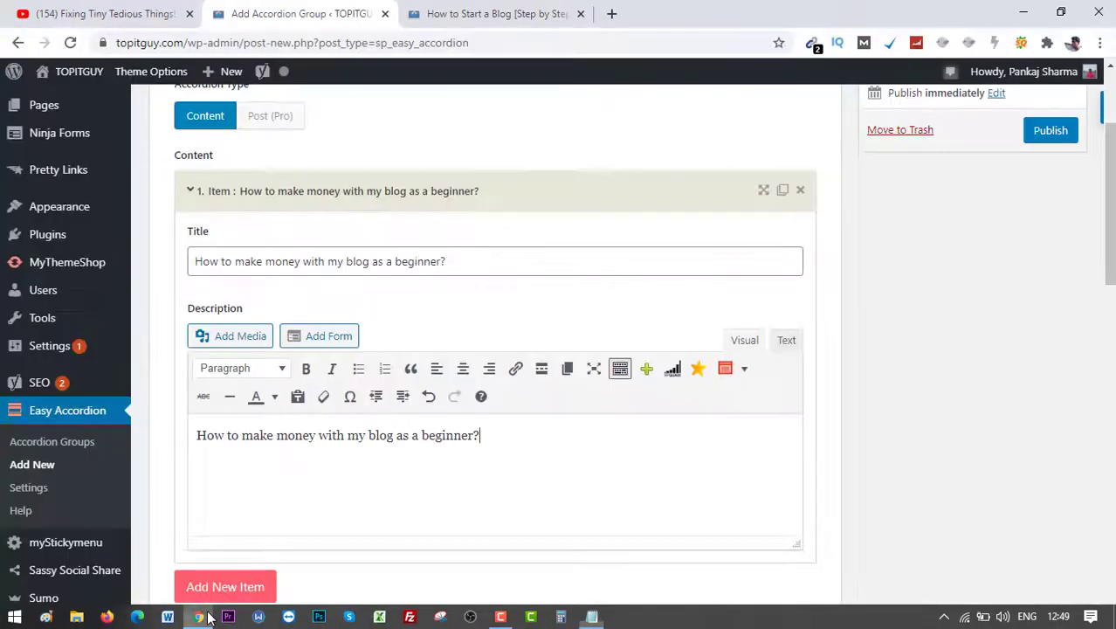
click(199, 617)
key(ctrl+a)
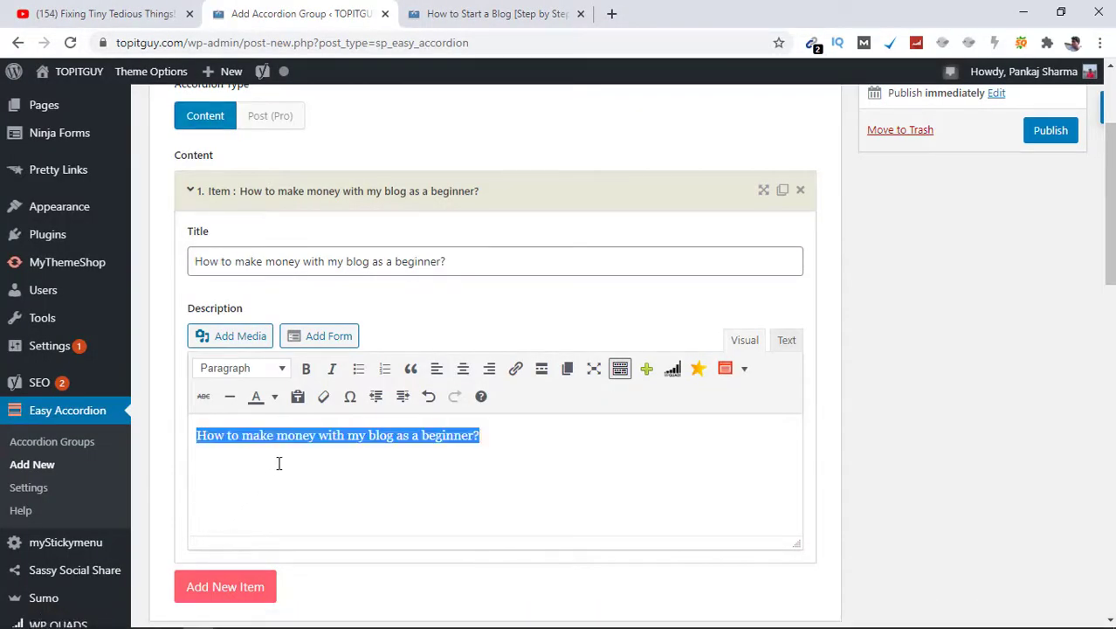
key(ctrl+v)
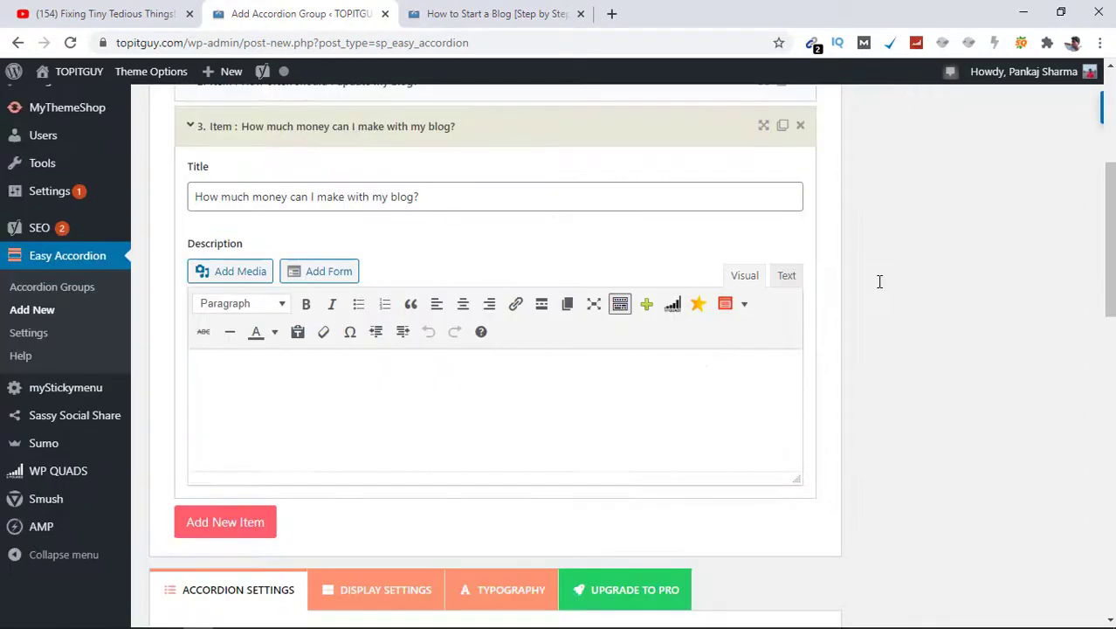
key(ctrl+v)
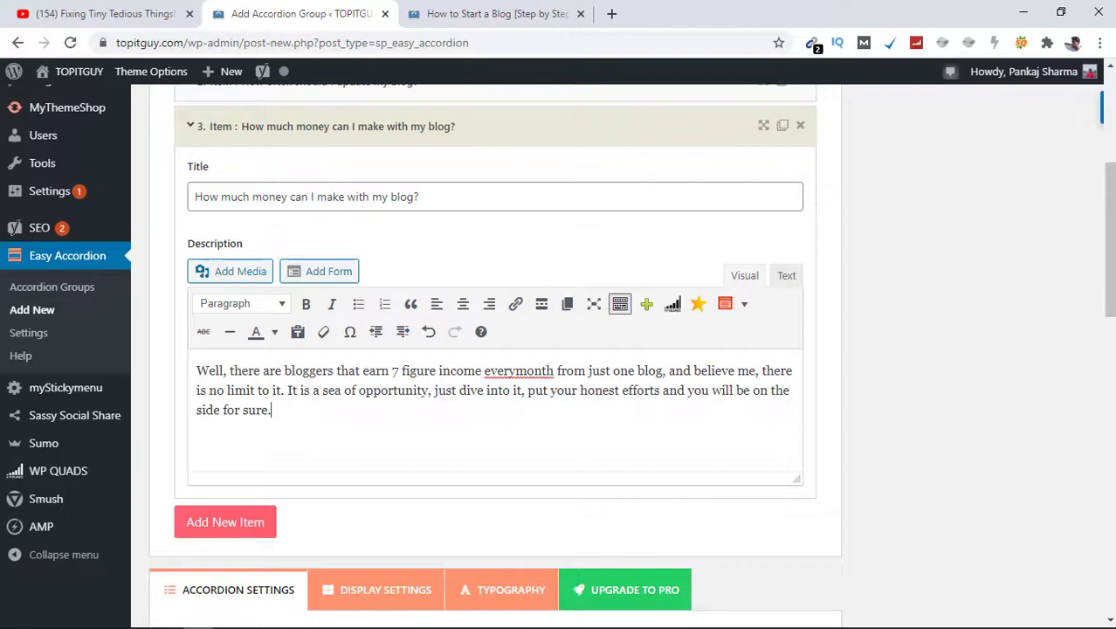
drag(1105, 269, 1105, 377)
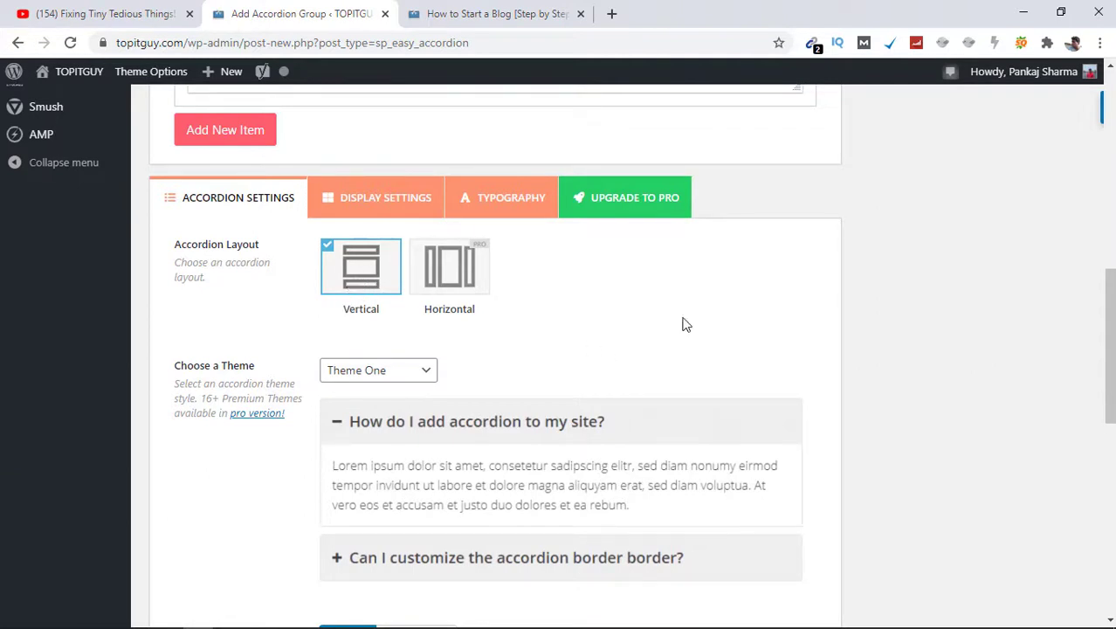
- Publish the 'Frequently Asked Questions:' accordion group from the Publish box
drag(1109, 337, 1110, 185)
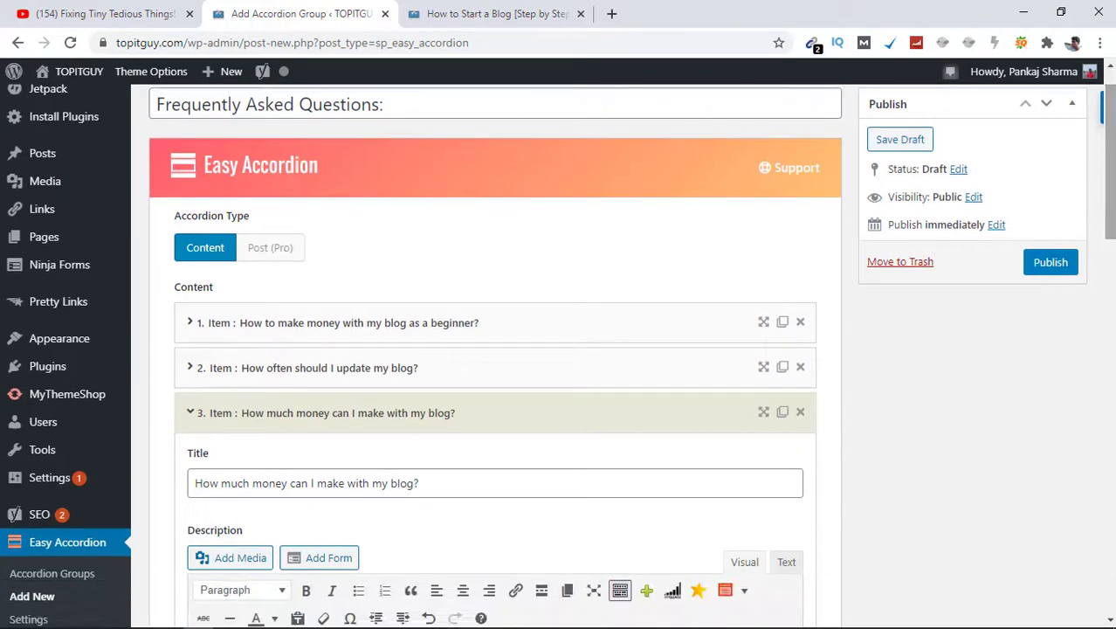
click(1070, 269)
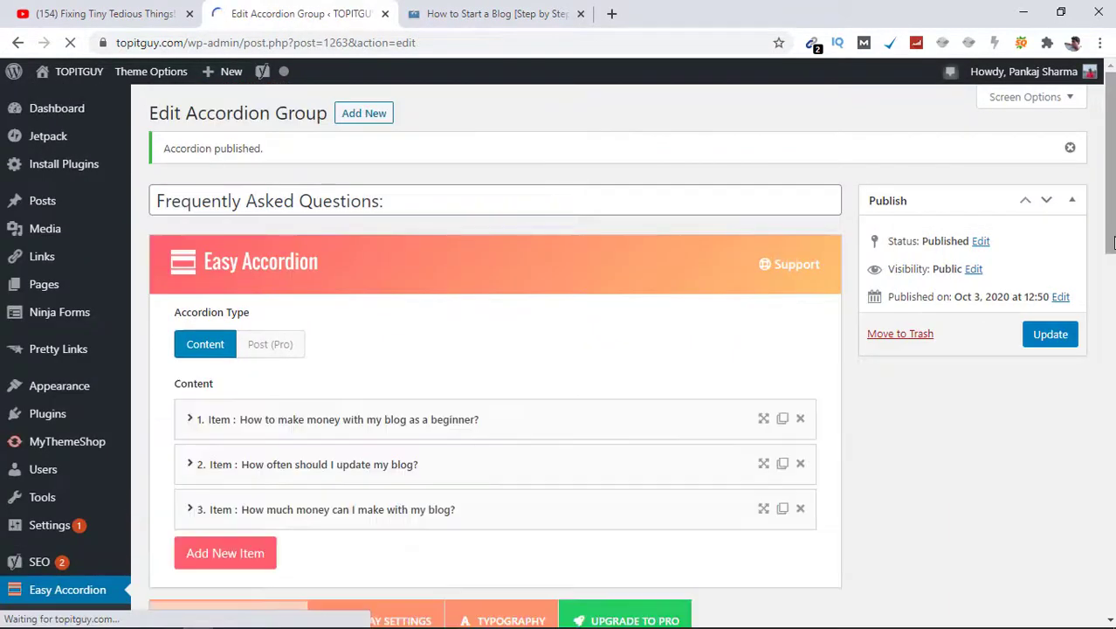
- Copy the shortcode [sp_easyaccordion id="1263"] from the accordion's Shortcode field
scroll(495, 349, down, 5)
scroll(495, 349, down, 9)
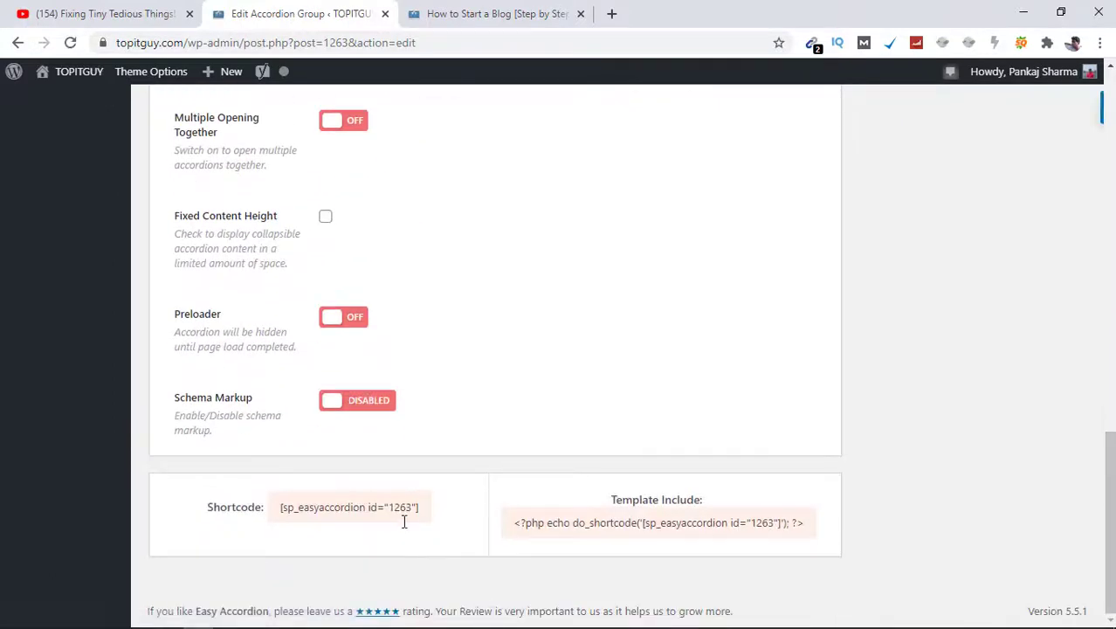
click(380, 507)
key(ctrl+c)
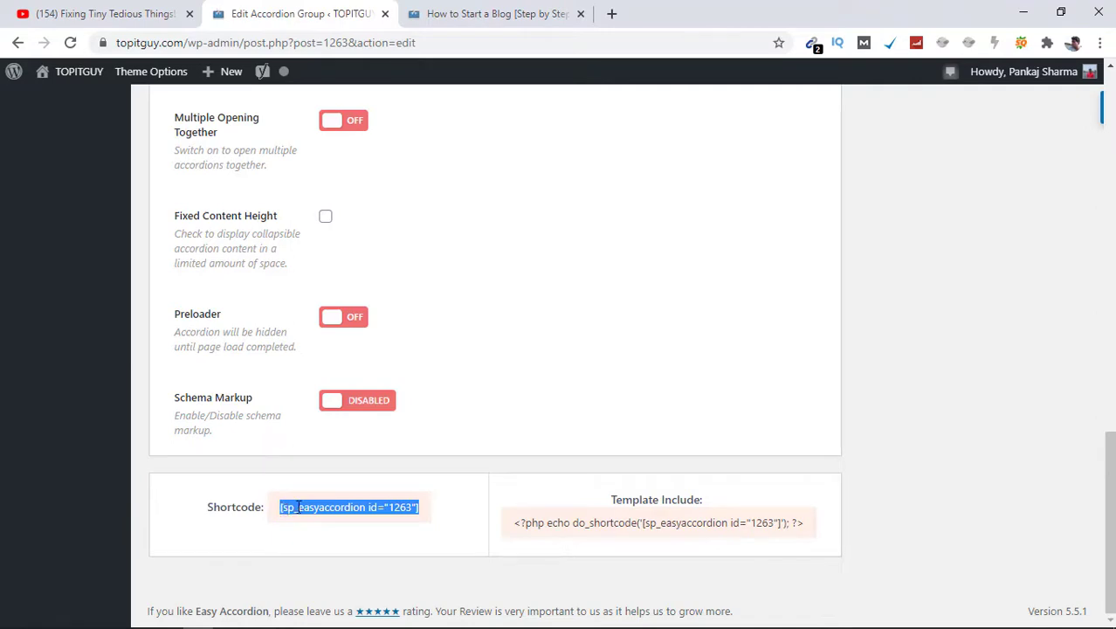
right_click(299, 507)
click(339, 520)
drag(1108, 524, 1109, 175)
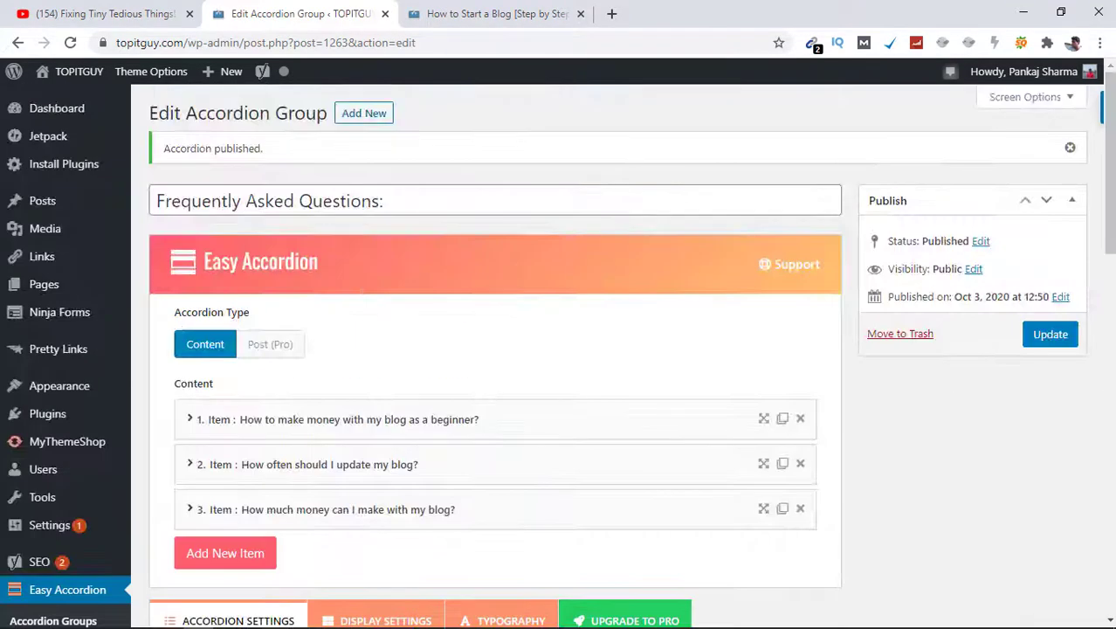
mouse_move(61, 201)
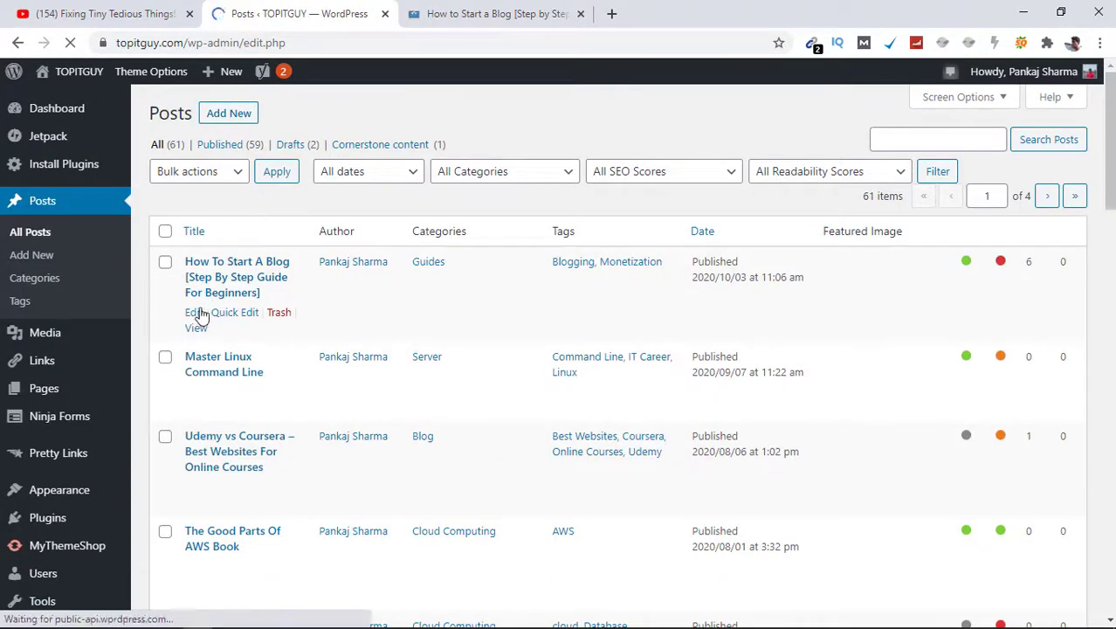
- Edit the How To Start A Blog post and scroll down to its 'Wrapping up' section
click(194, 314)
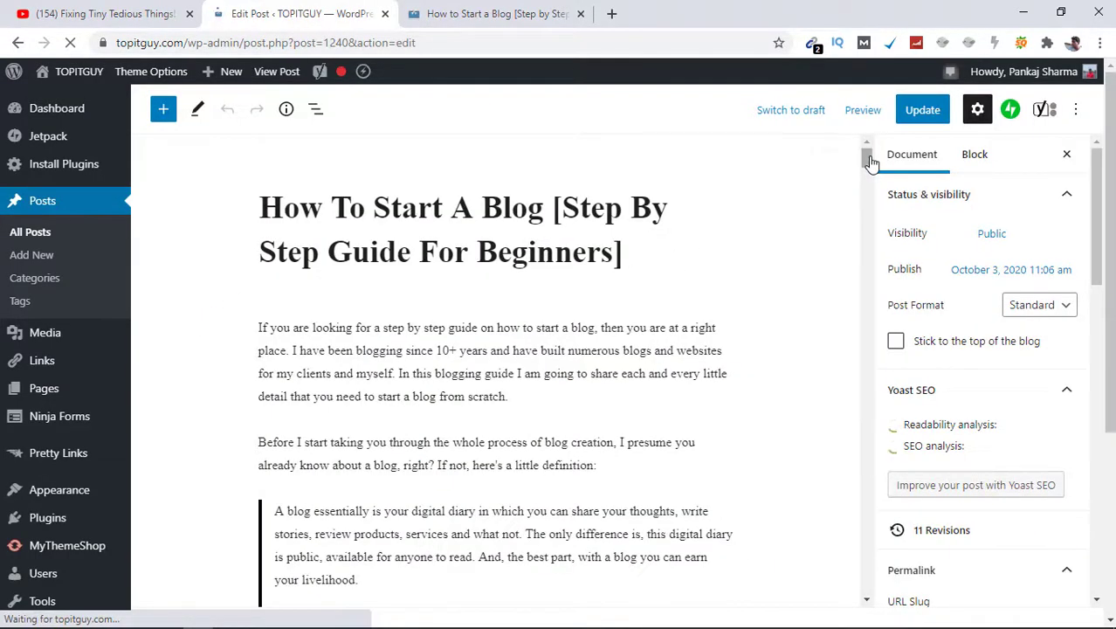
drag(868, 159, 864, 372)
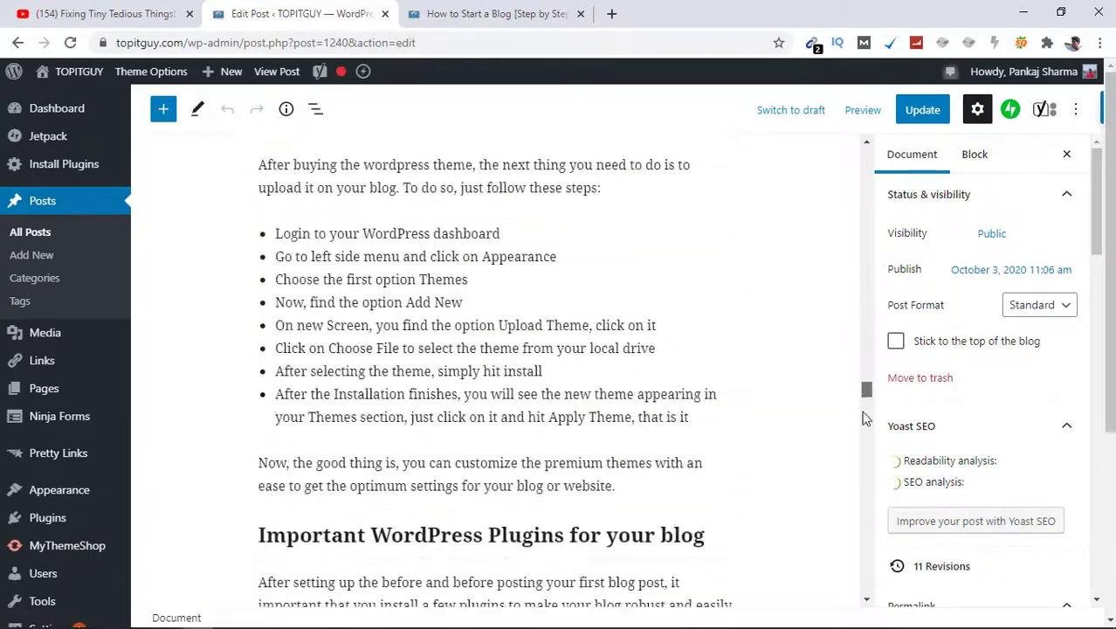
drag(863, 418, 860, 539)
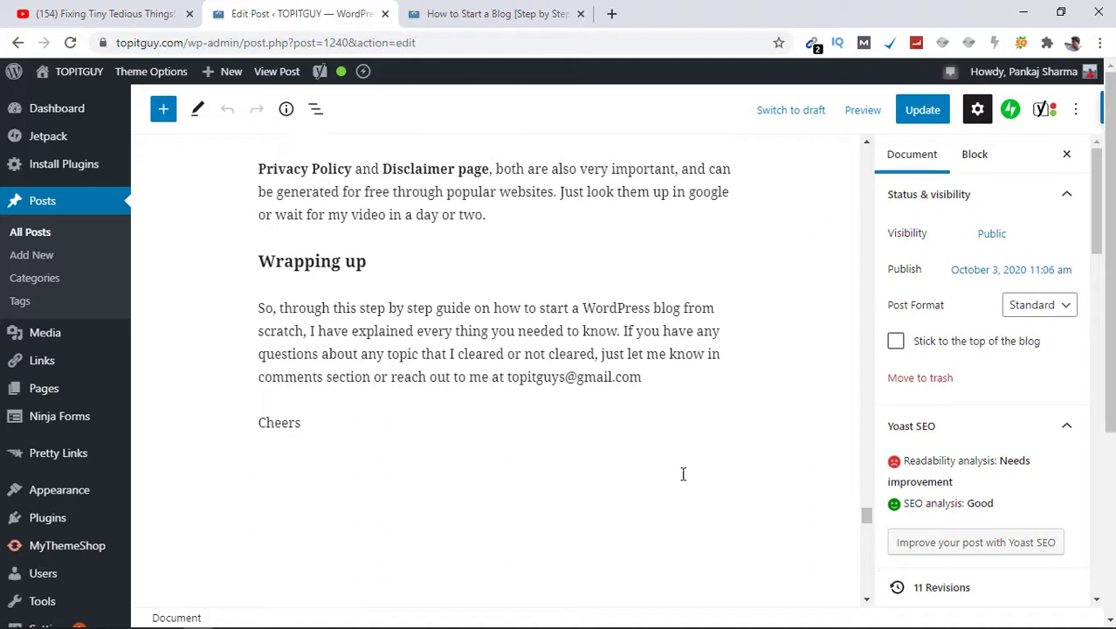
- Paste the accordion shortcode as a new paragraph after 'a day or two.', above 'Wrapping up'
click(495, 220)
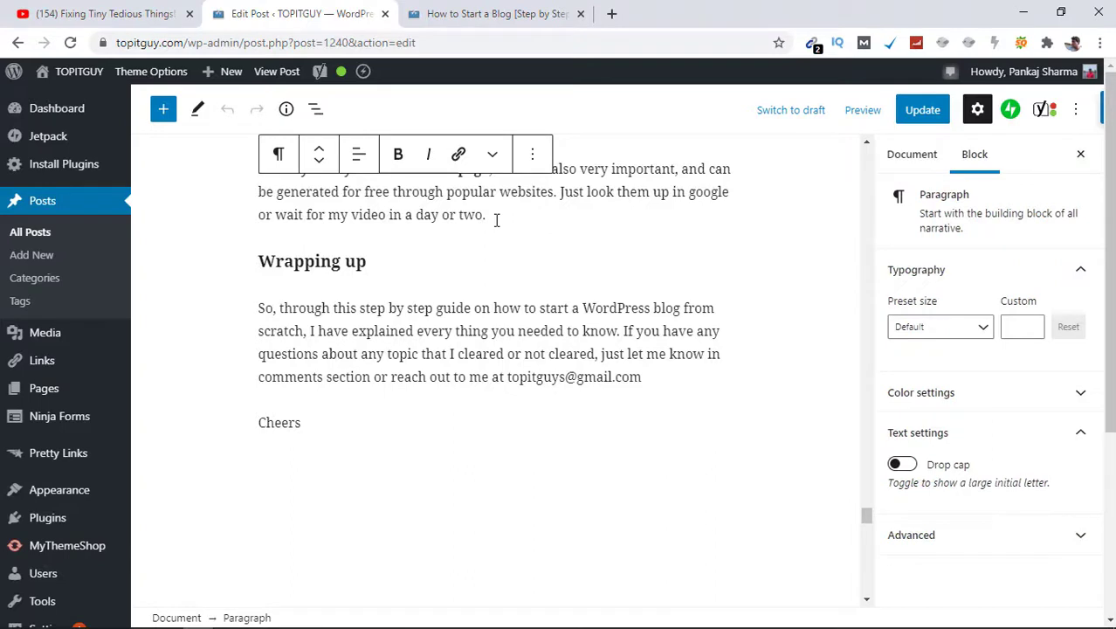
key(Return)
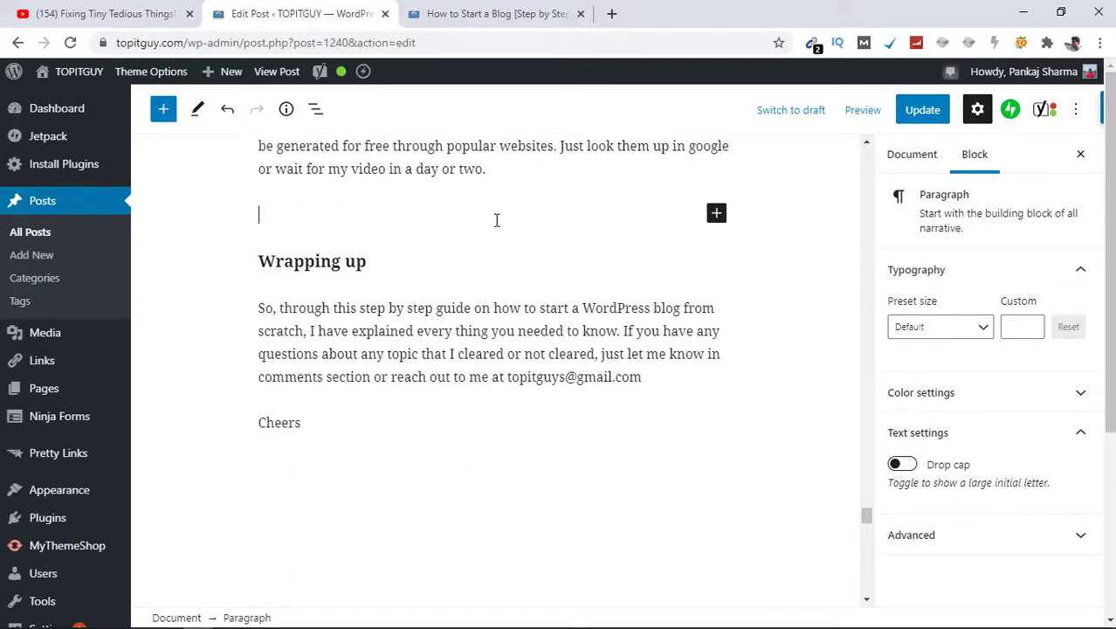
click(716, 215)
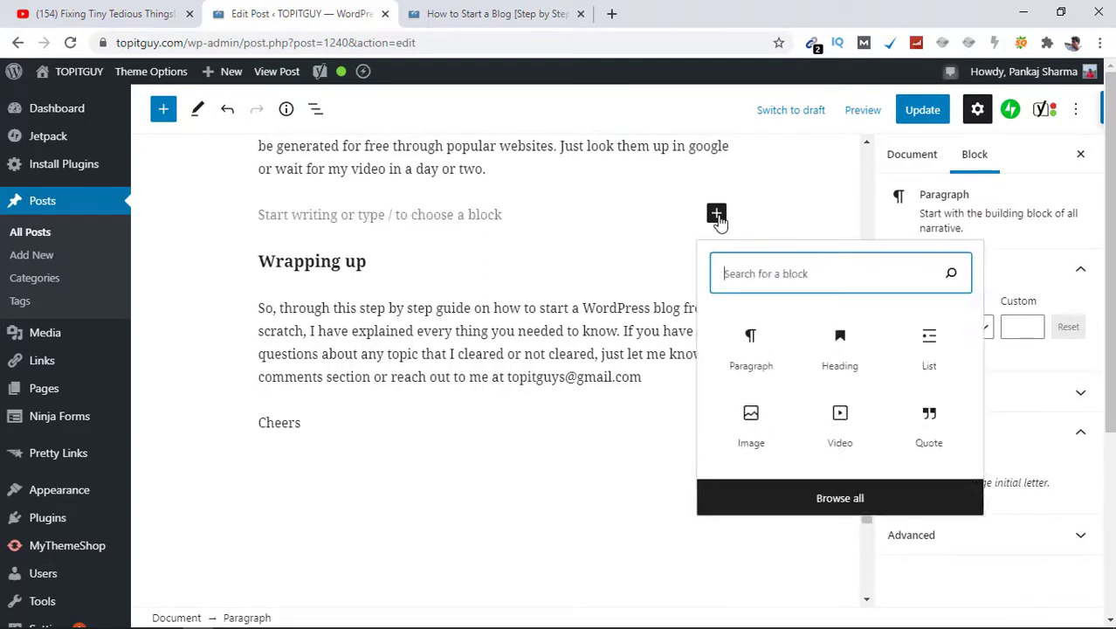
click(401, 220)
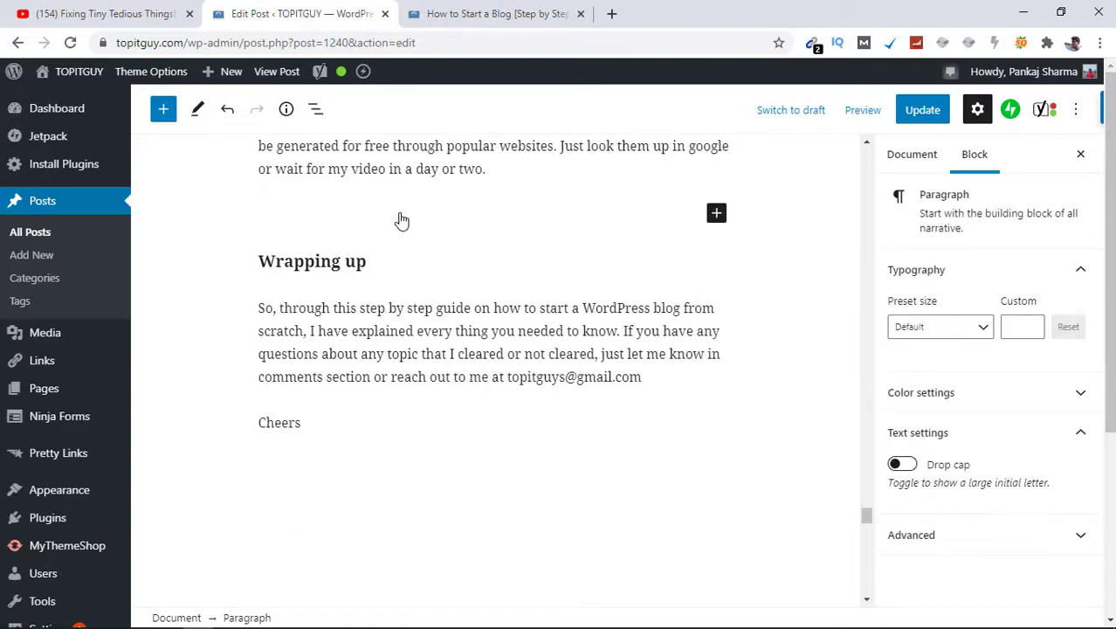
key(ctrl+v)
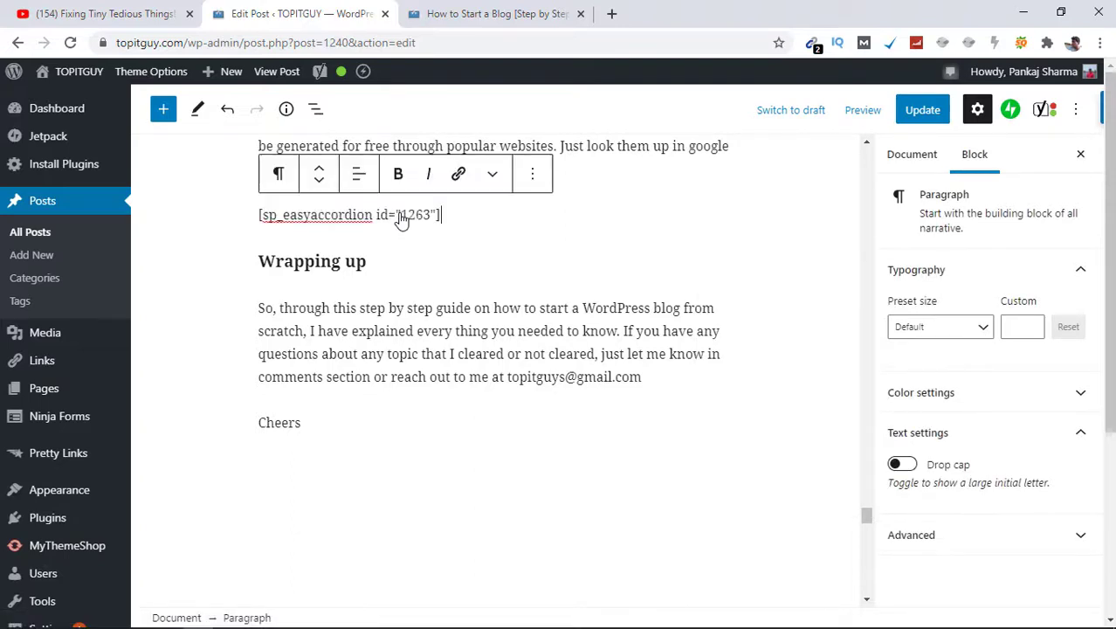
- Update the post and switch to the live How to Start a Blog post tab
click(822, 263)
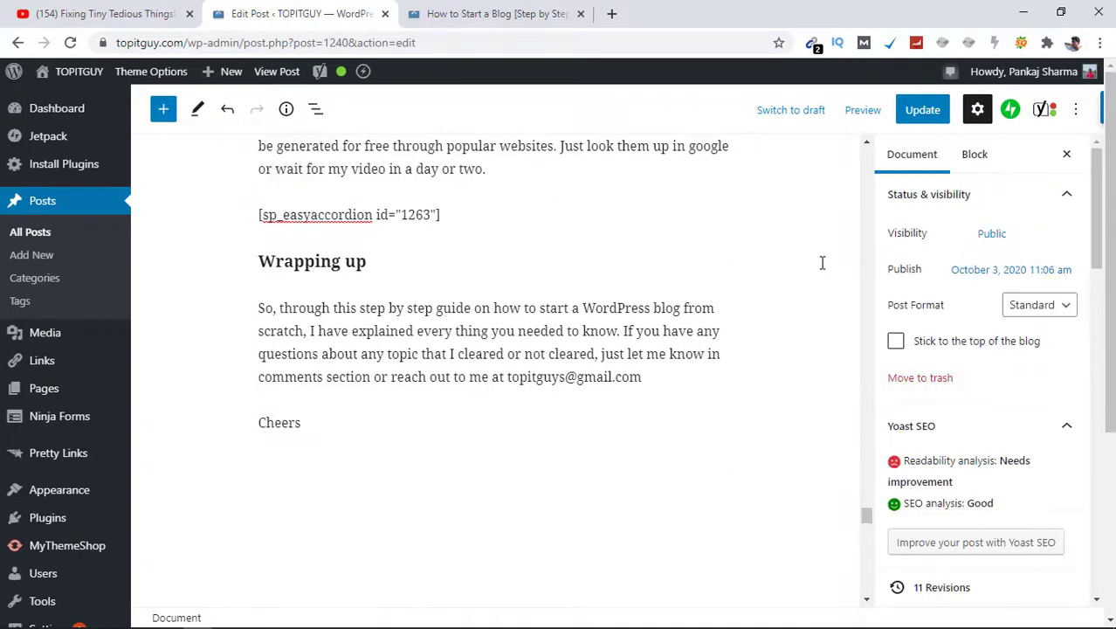
click(922, 113)
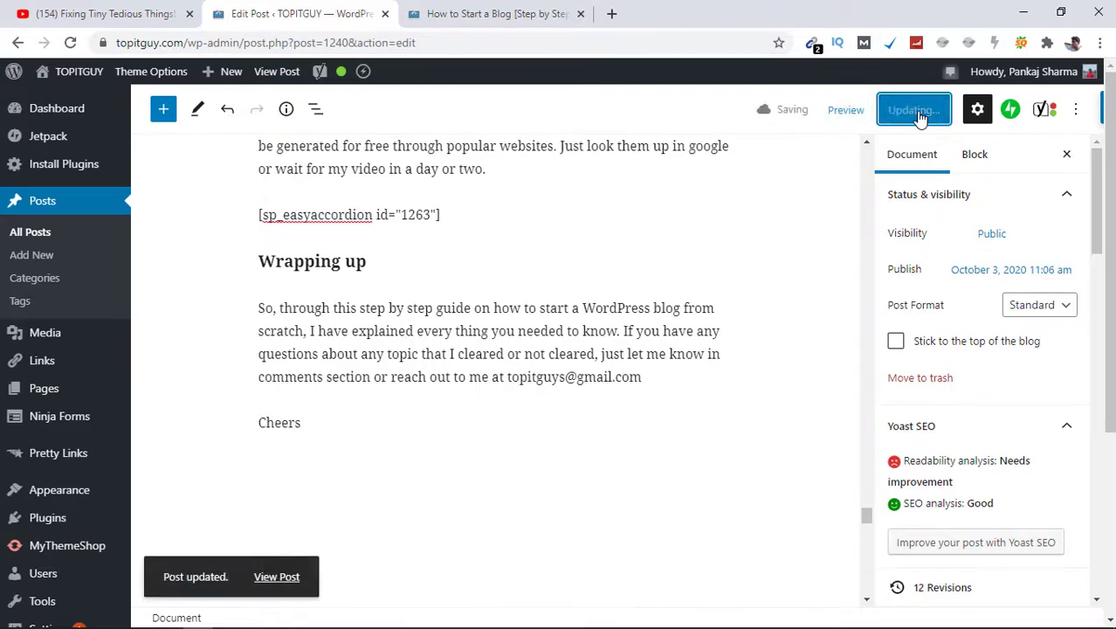
click(491, 11)
- Reload the live post, fold the accordion's first question to test it, then return to the post editor
right_click(491, 10)
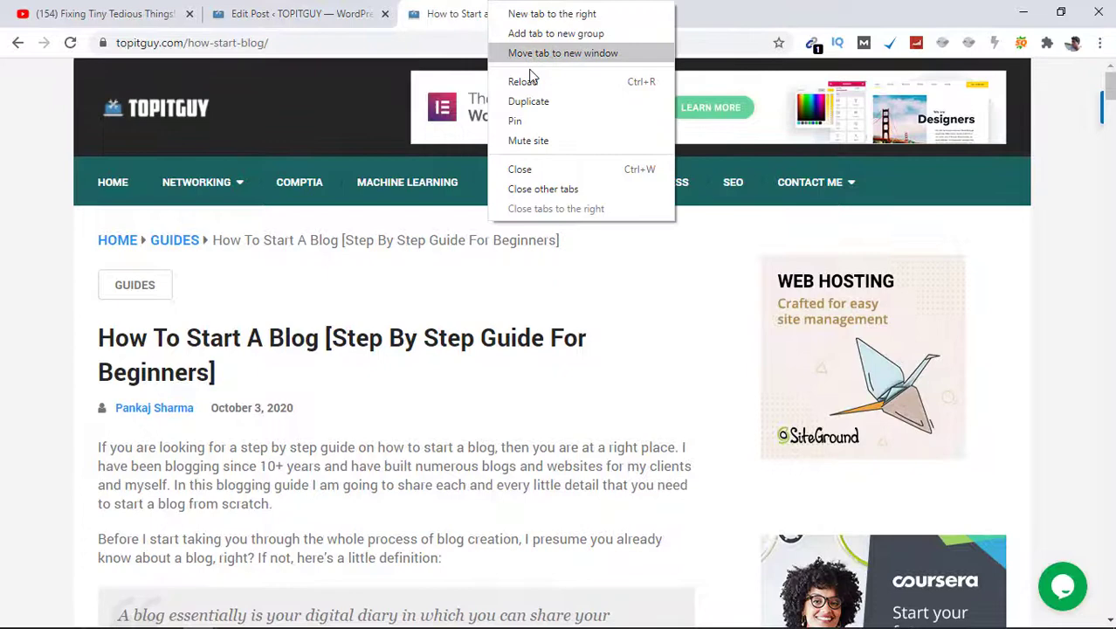
click(529, 81)
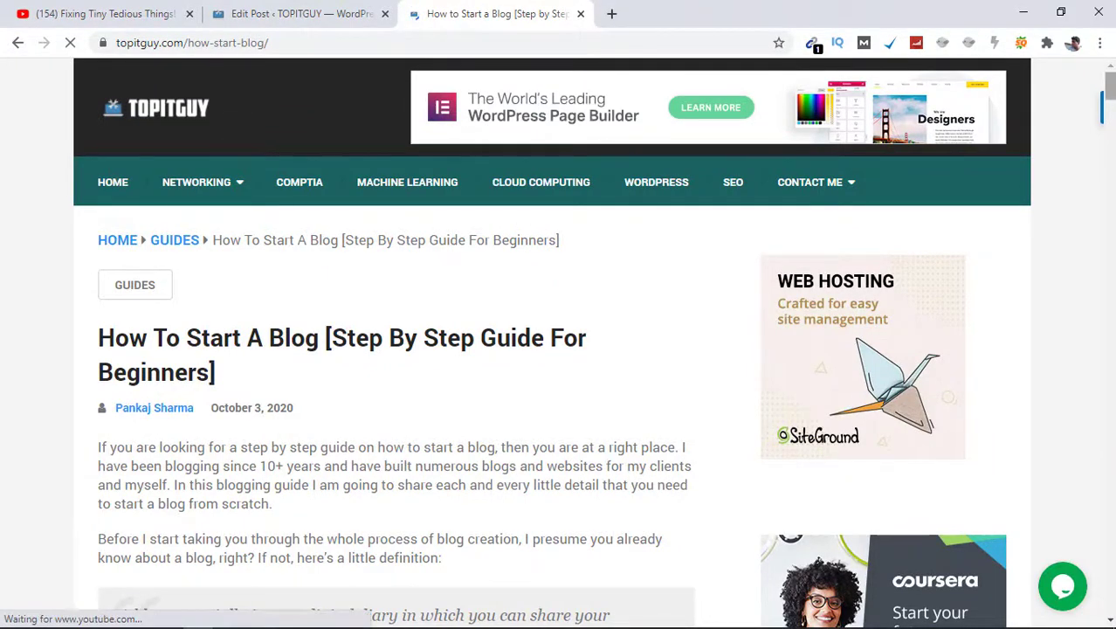
drag(1110, 96, 1109, 616)
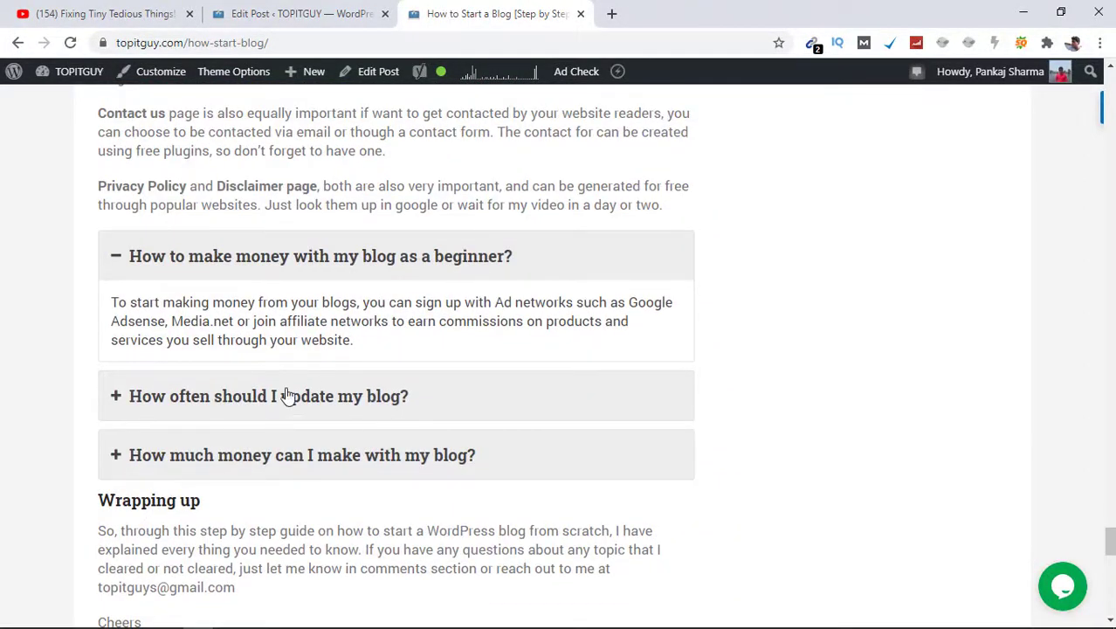
click(119, 265)
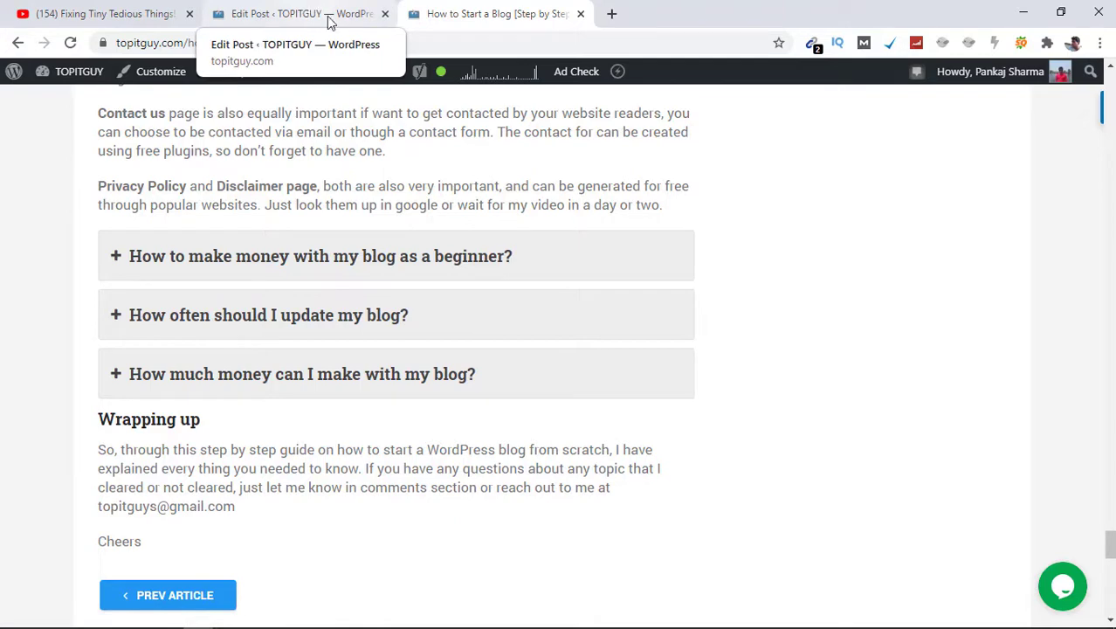
click(330, 21)
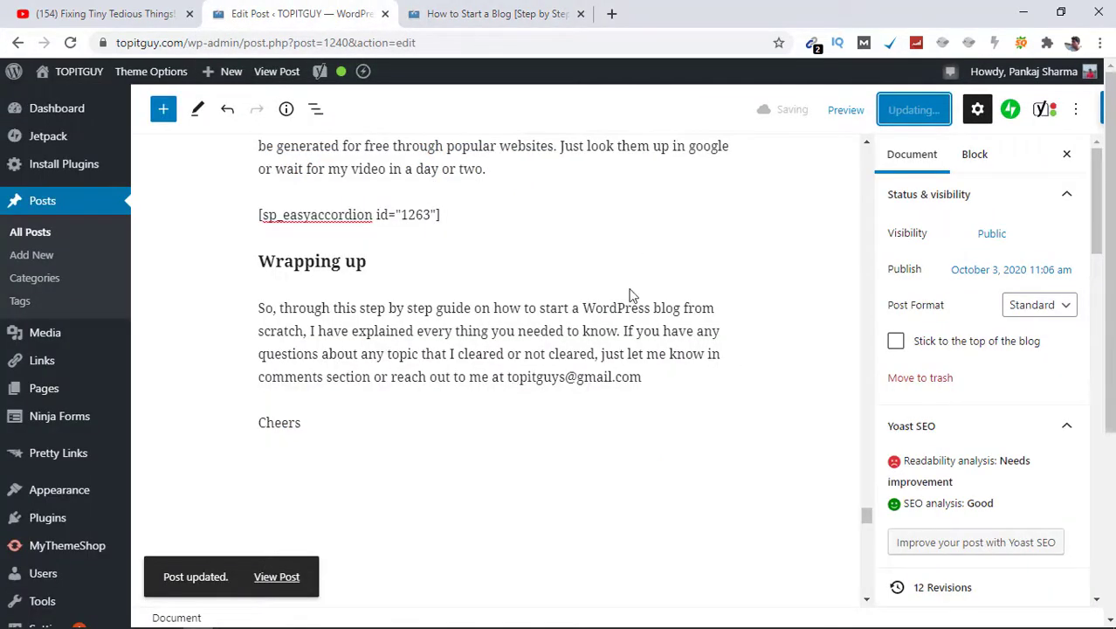
- Empty the paragraph above the accordion shortcode
click(492, 179)
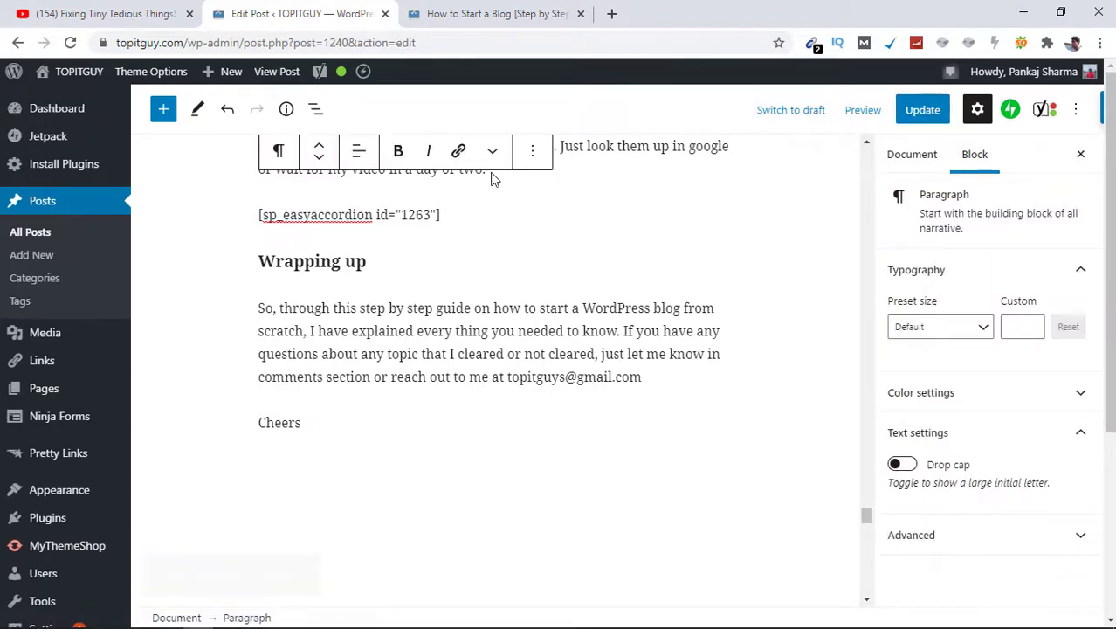
key(ctrl+a)
key(BackSpace)
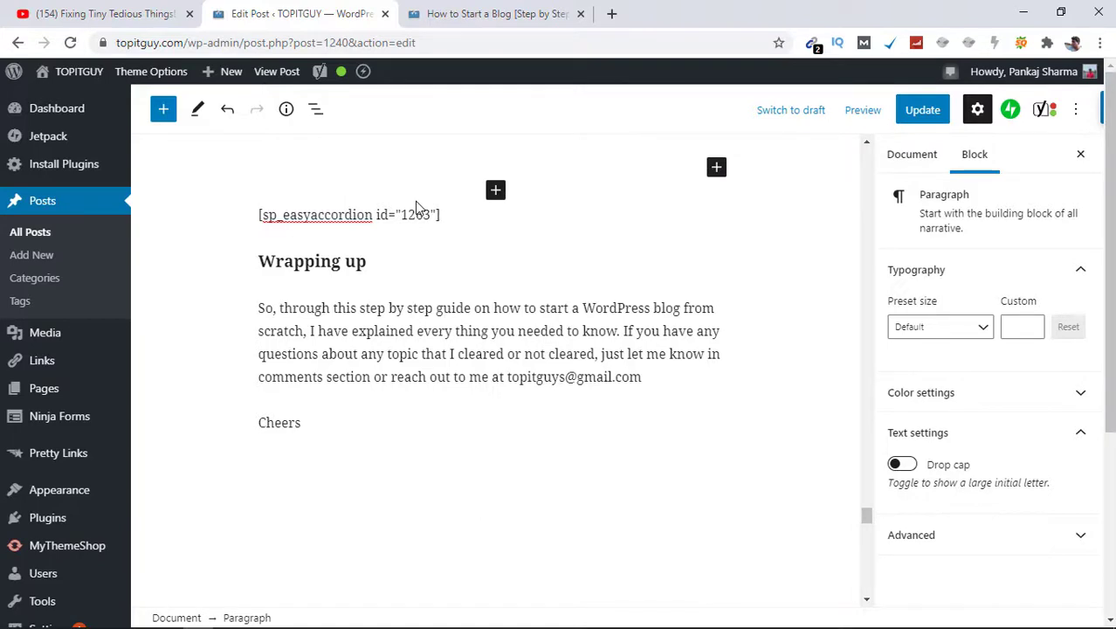
- Undo the stray 'FRee' typing to restore the FAQ heading, update the post, and view the live post
text(FRee)
key(ctrl+z)
key(ctrl+z)
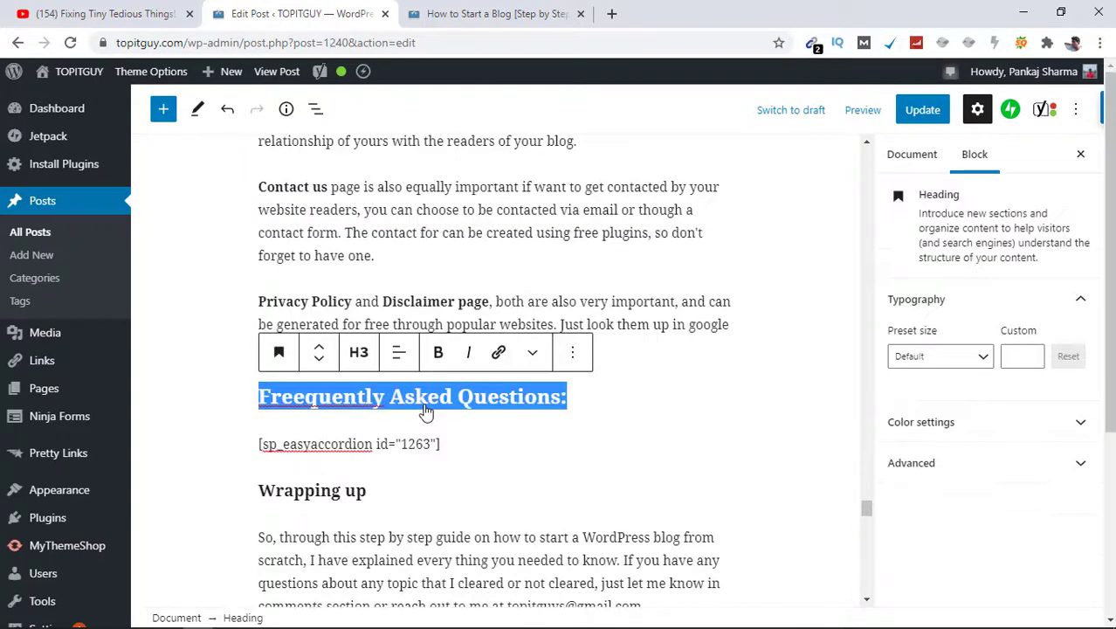
click(927, 108)
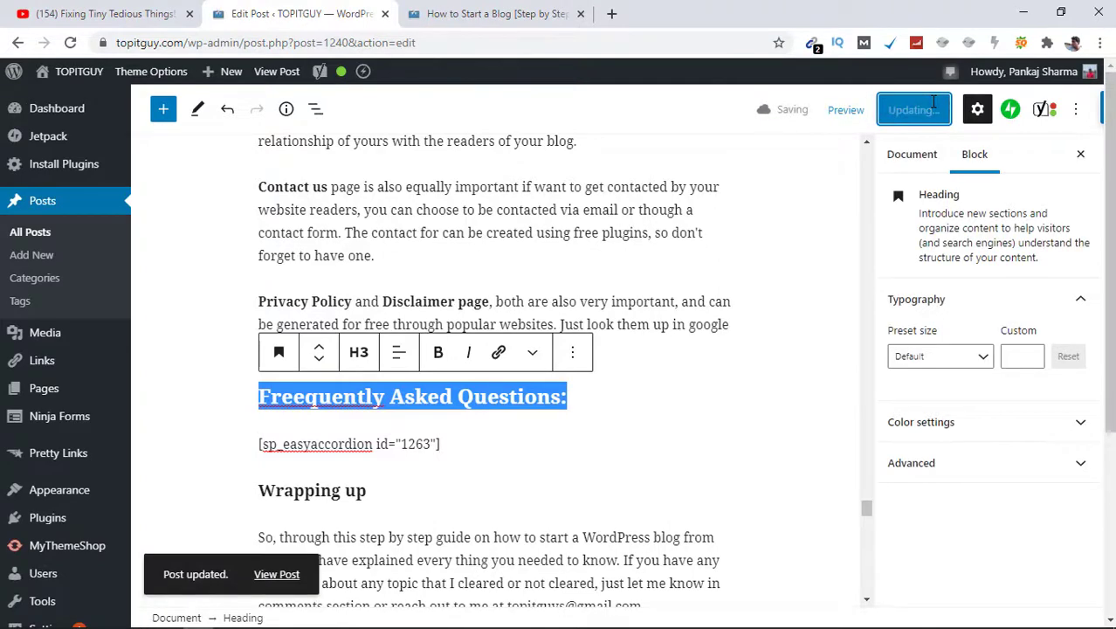
click(508, 11)
- Reload the live post, fold the first FAQ question to test the accordion, then return to the editor
right_click(509, 11)
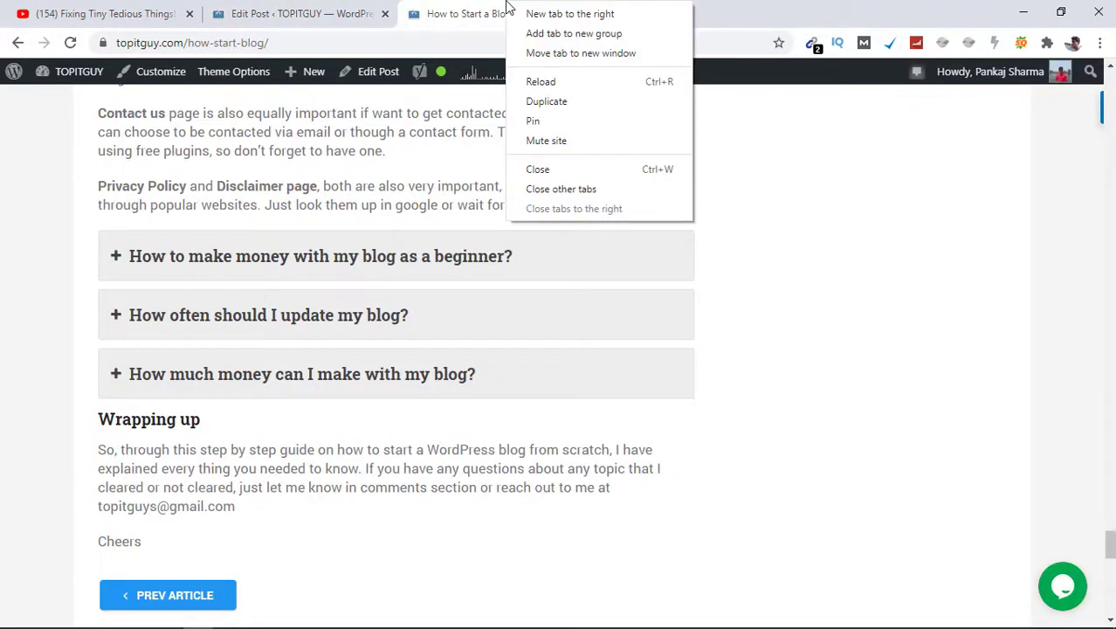
click(539, 82)
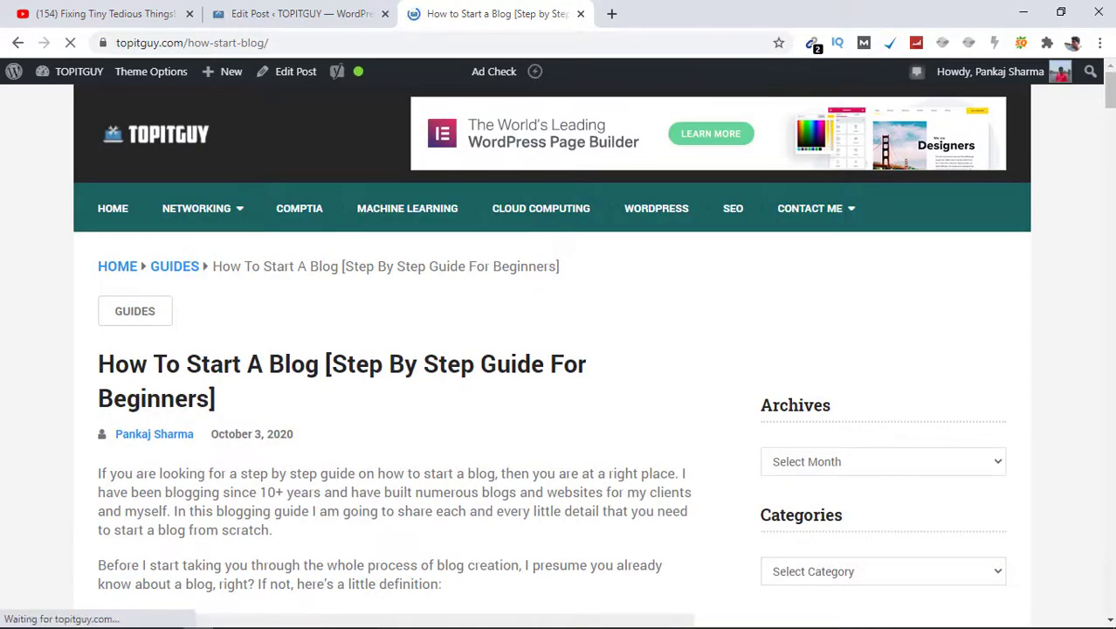
drag(1109, 88, 1091, 571)
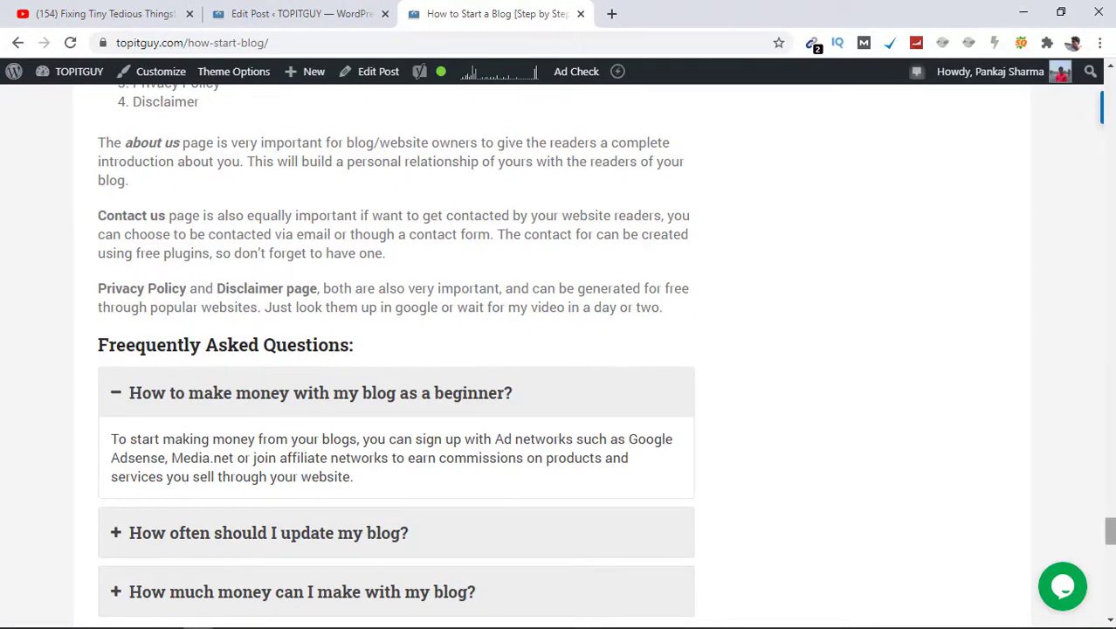
scroll(720, 328, down, 4)
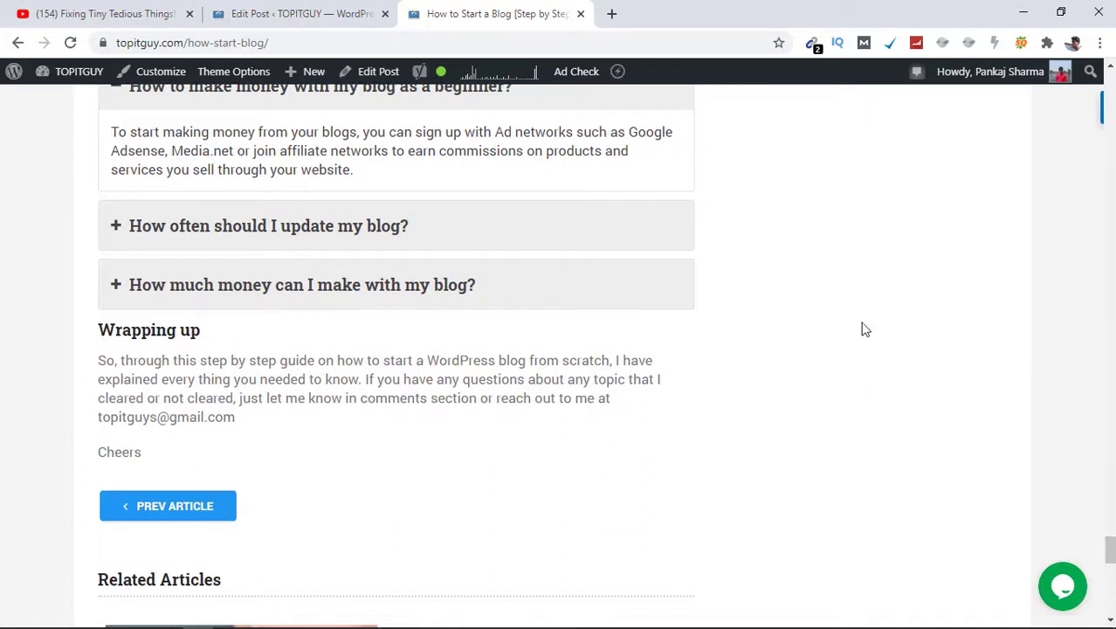
scroll(606, 354, up, 2)
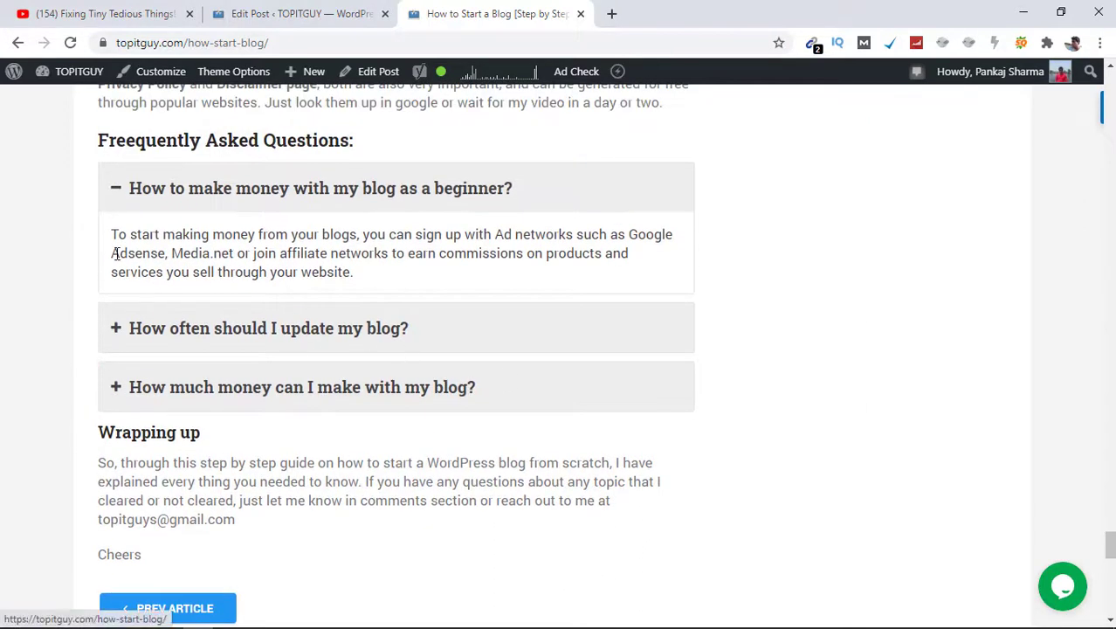
click(114, 203)
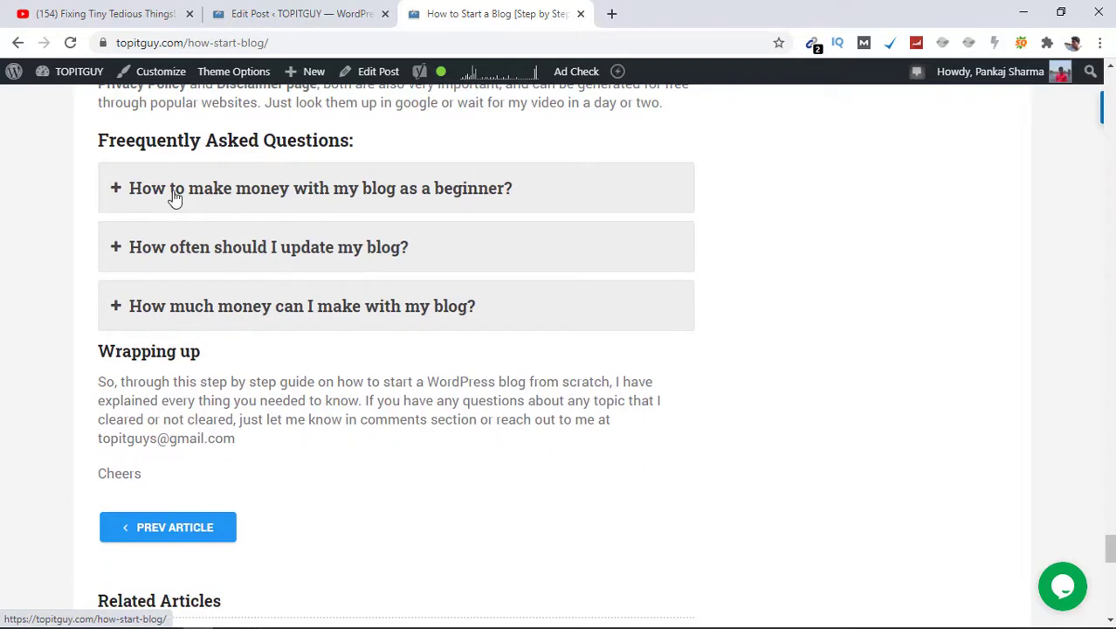
click(281, 10)
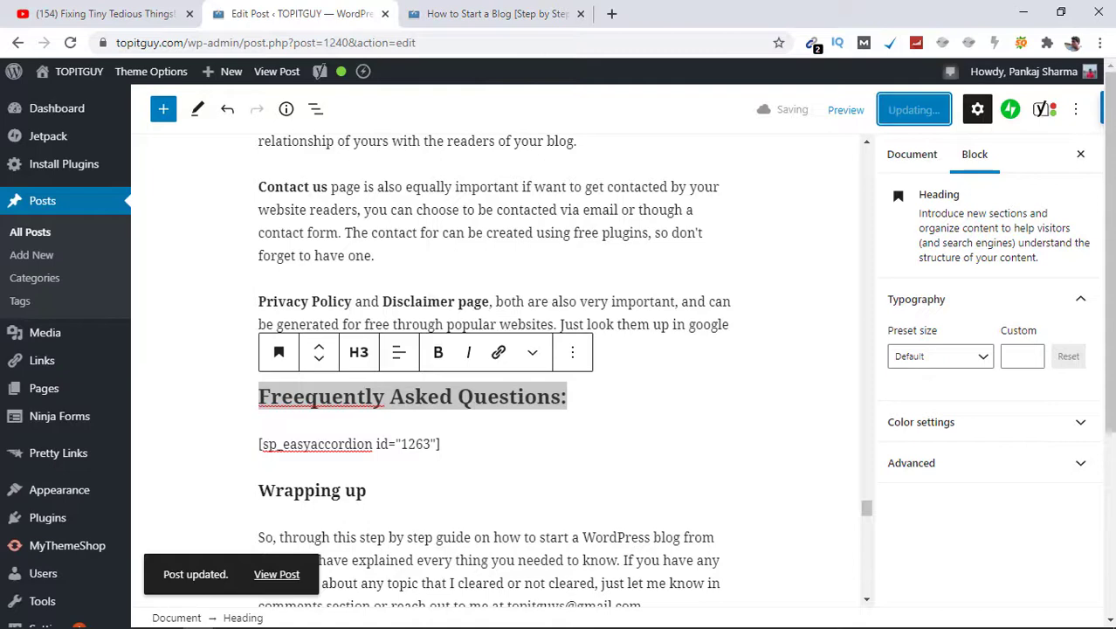
- Open the Frequently Asked Questions group from Easy Accordion > Accordion Groups for editing
scroll(223, 504, down, 10)
mouse_move(70, 425)
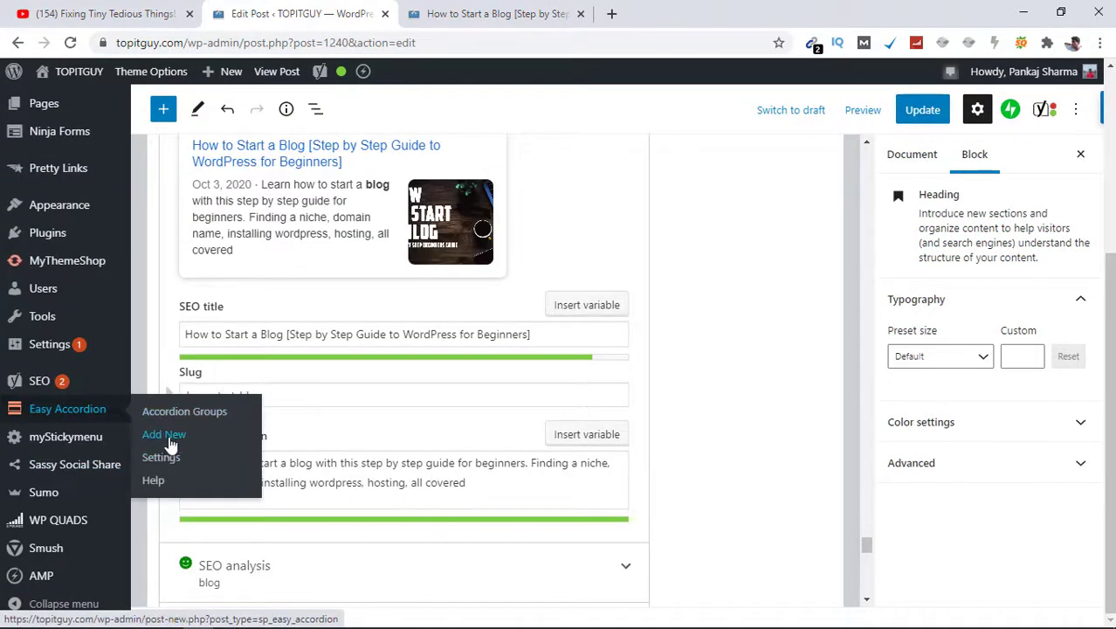
click(207, 422)
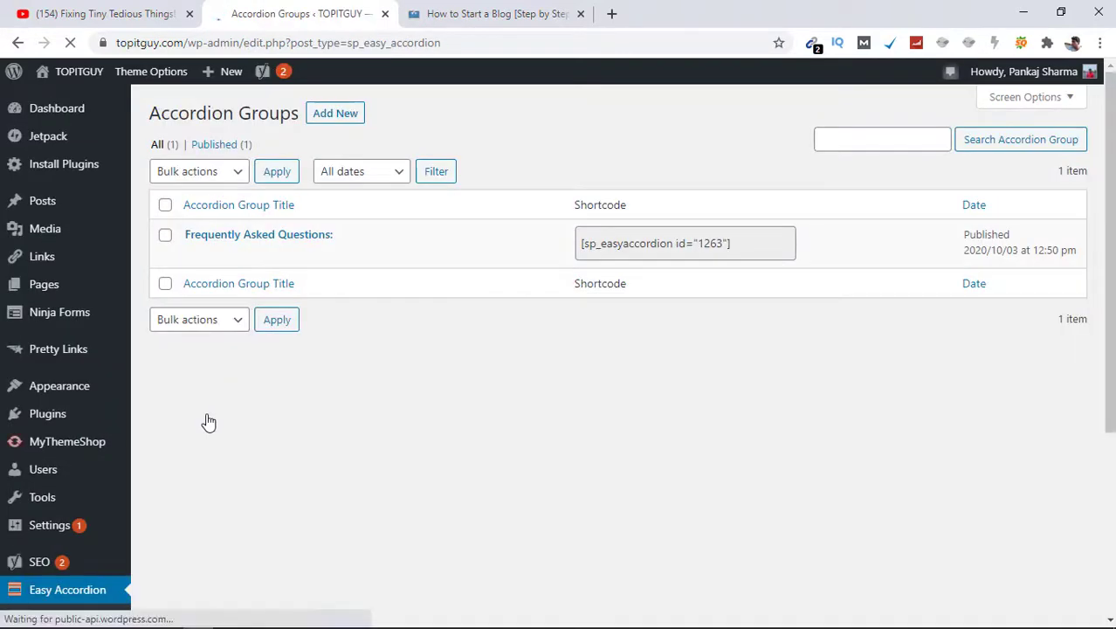
mouse_move(205, 234)
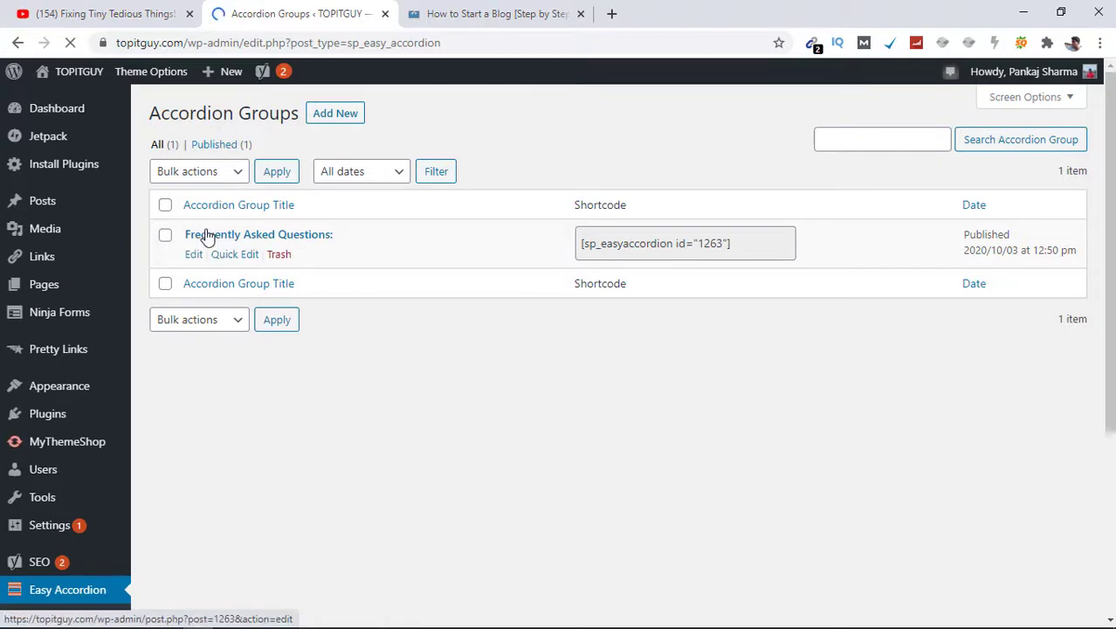
click(193, 255)
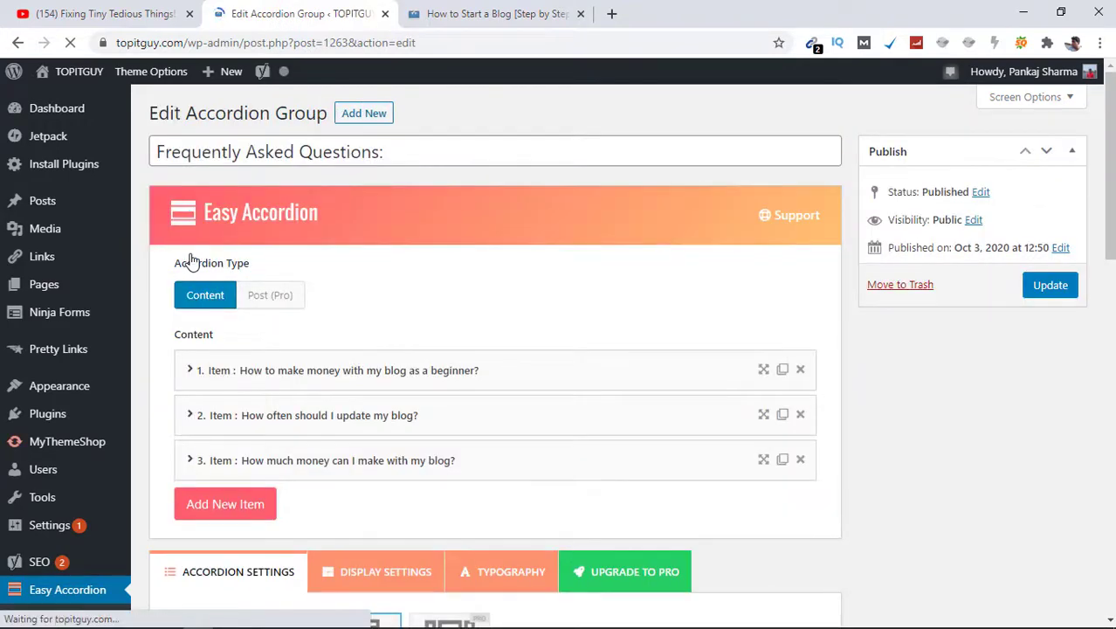
- Confirm the group's Accordion Mode is All Folded and update the group
scroll(557, 349, down, 3)
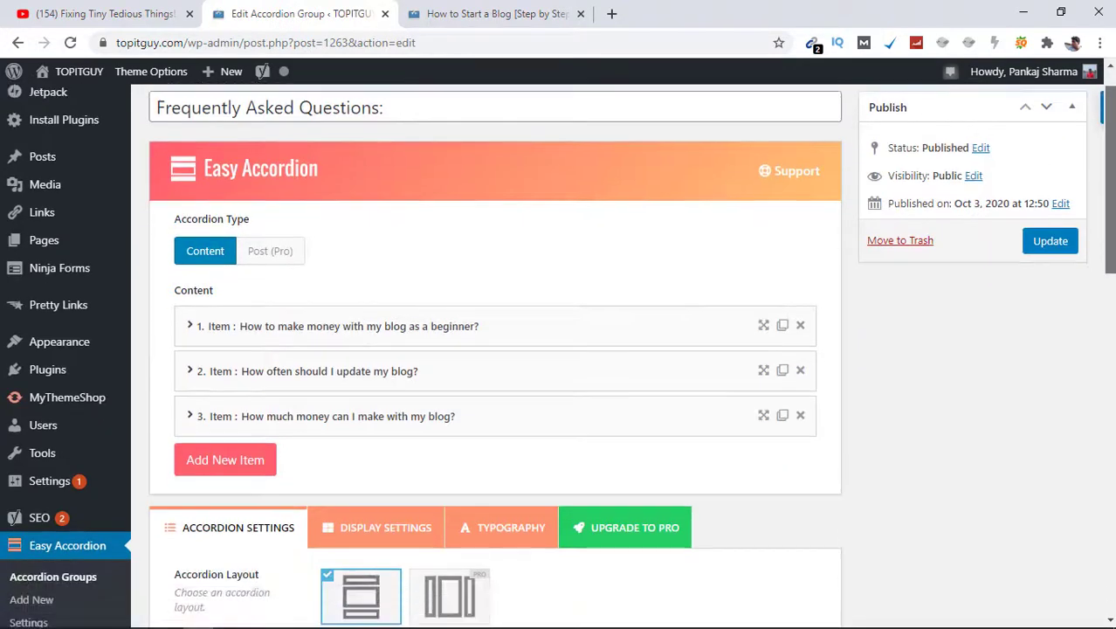
scroll(1112, 341, down, 3)
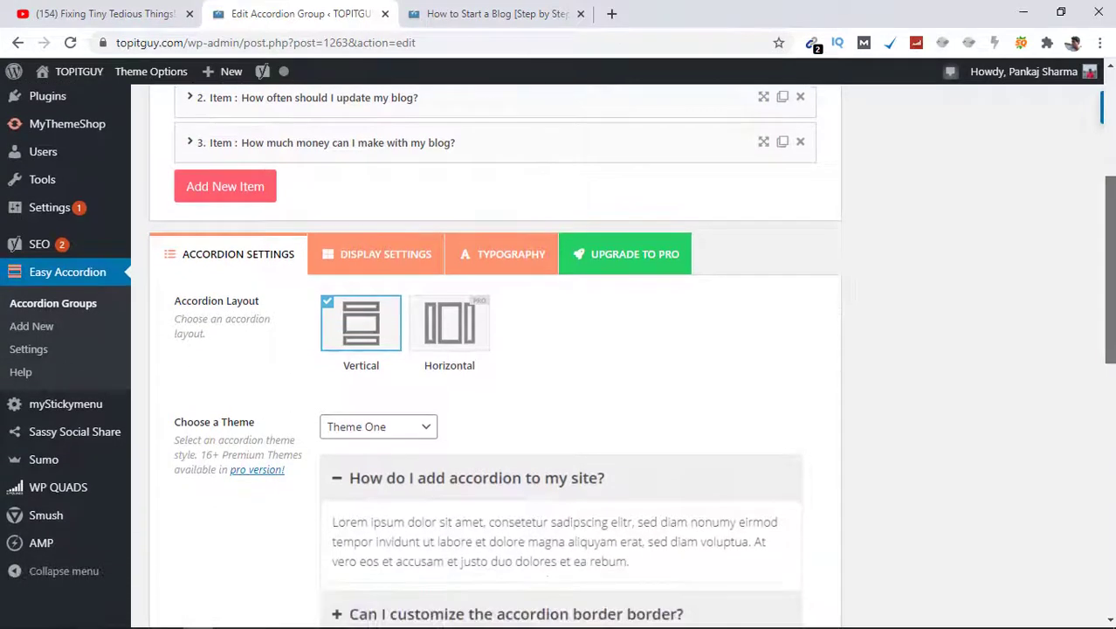
drag(1112, 340, 1107, 401)
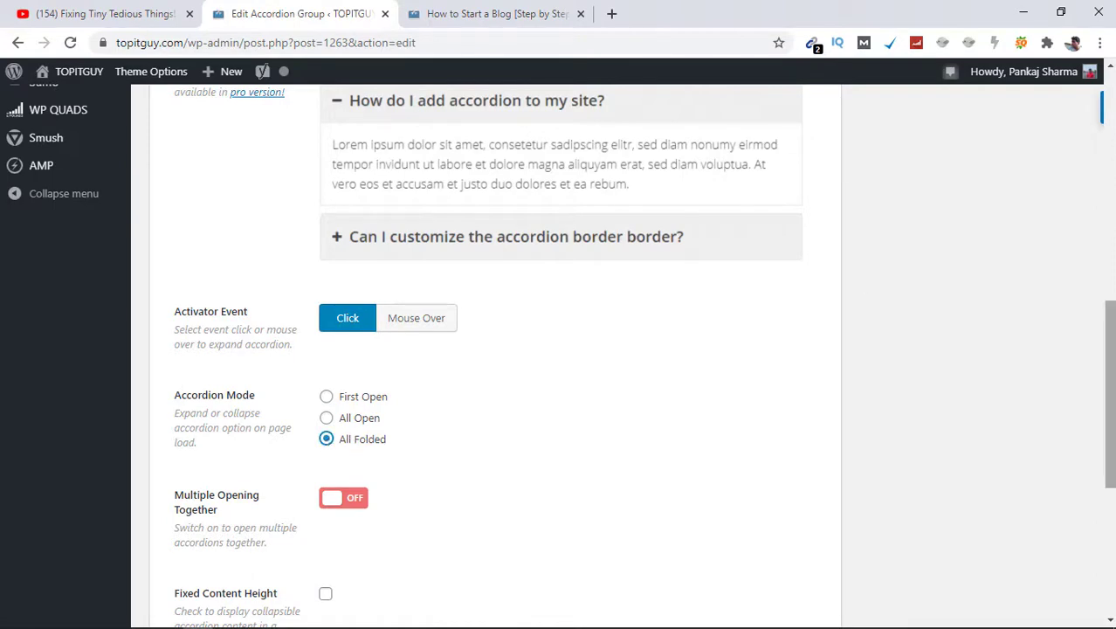
drag(1107, 393, 1096, 194)
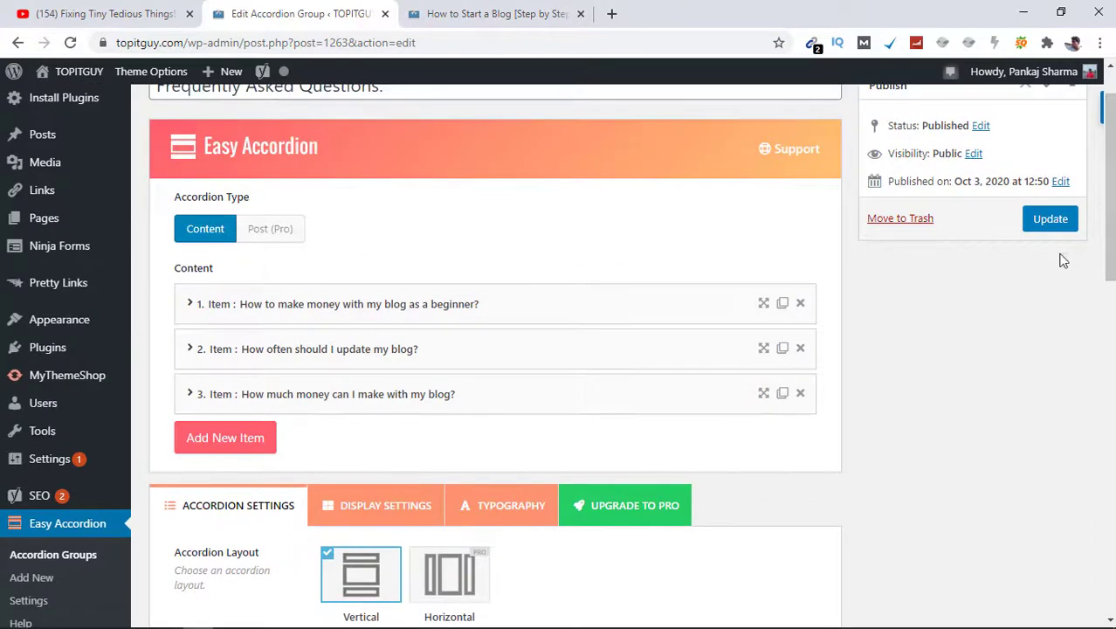
click(1051, 220)
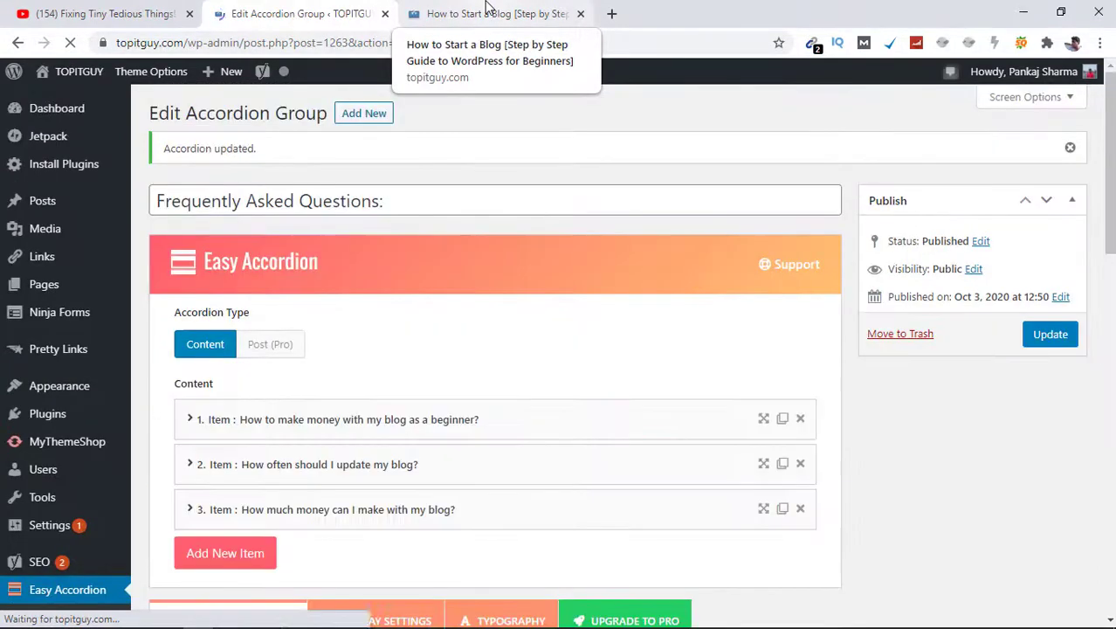
- Return to the live post and expand the first two FAQ questions
click(489, 12)
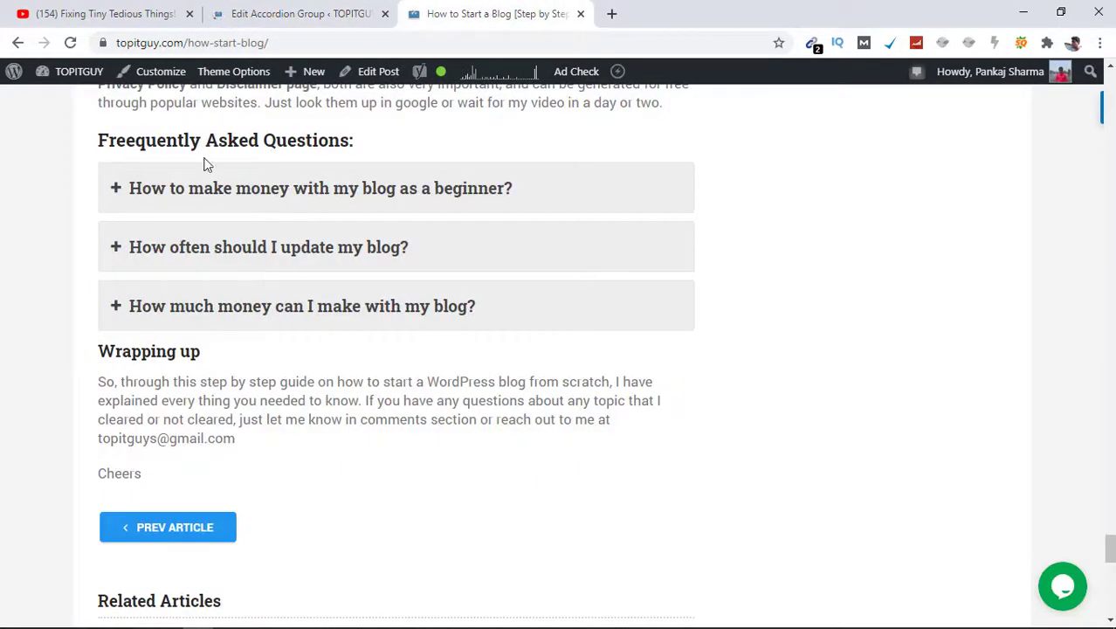
click(117, 186)
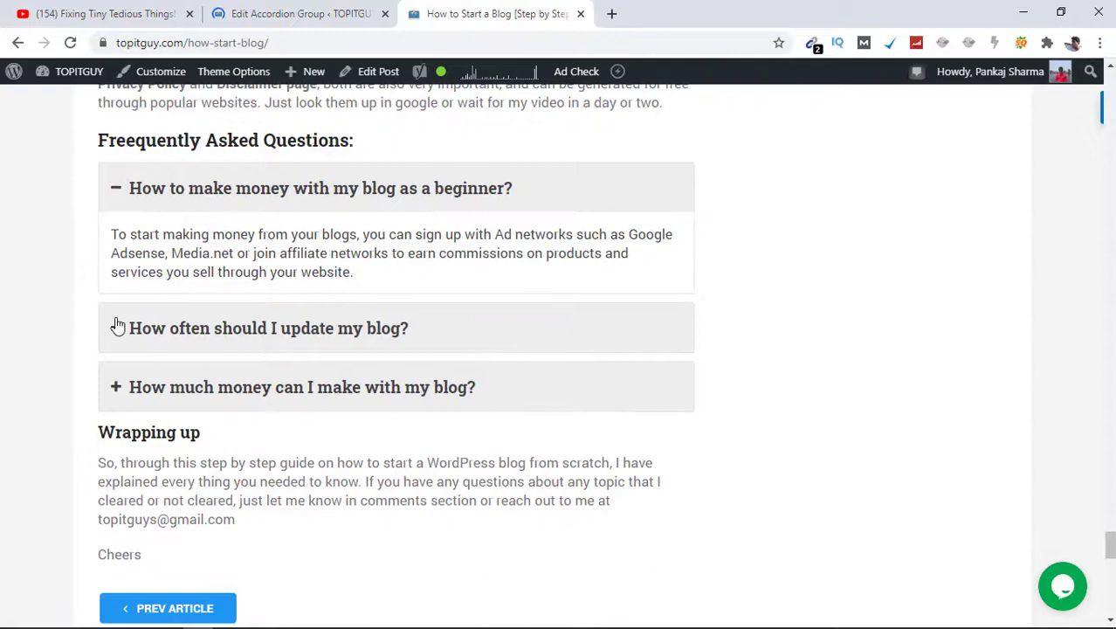
click(117, 325)
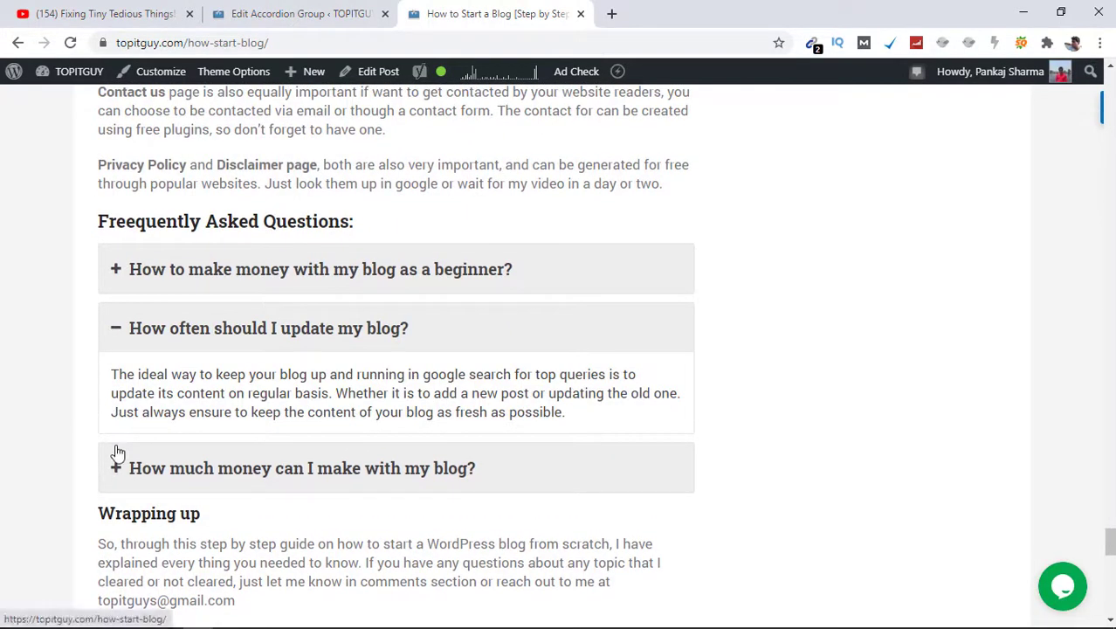
- Reload the post and open the three FAQ answers one at a time to confirm they load folded
right_click(714, 185)
click(780, 236)
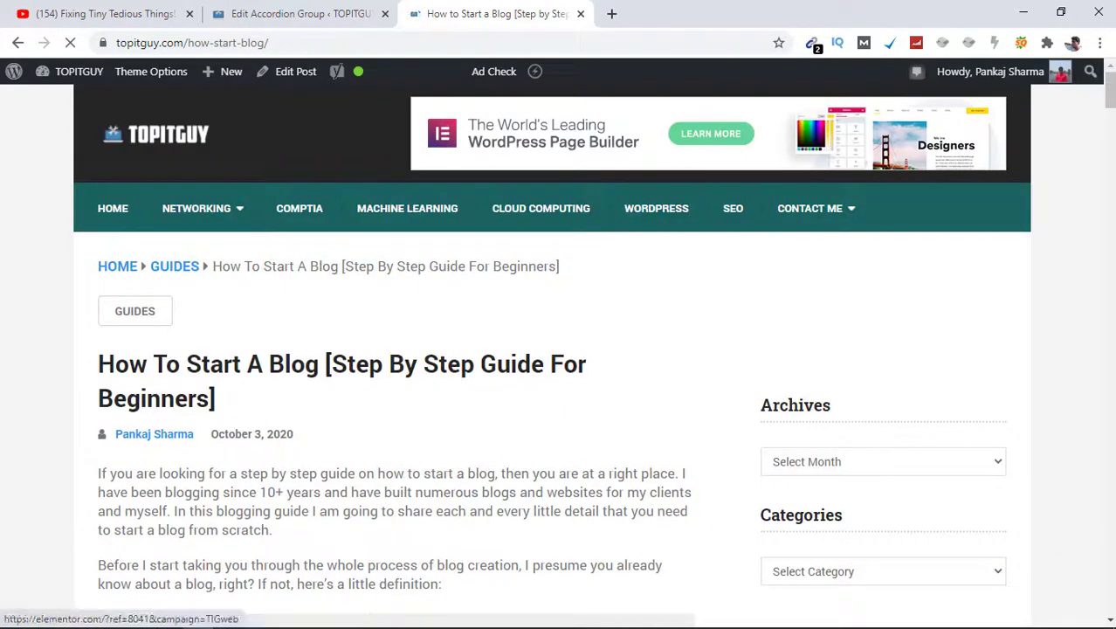
drag(1109, 96, 1089, 575)
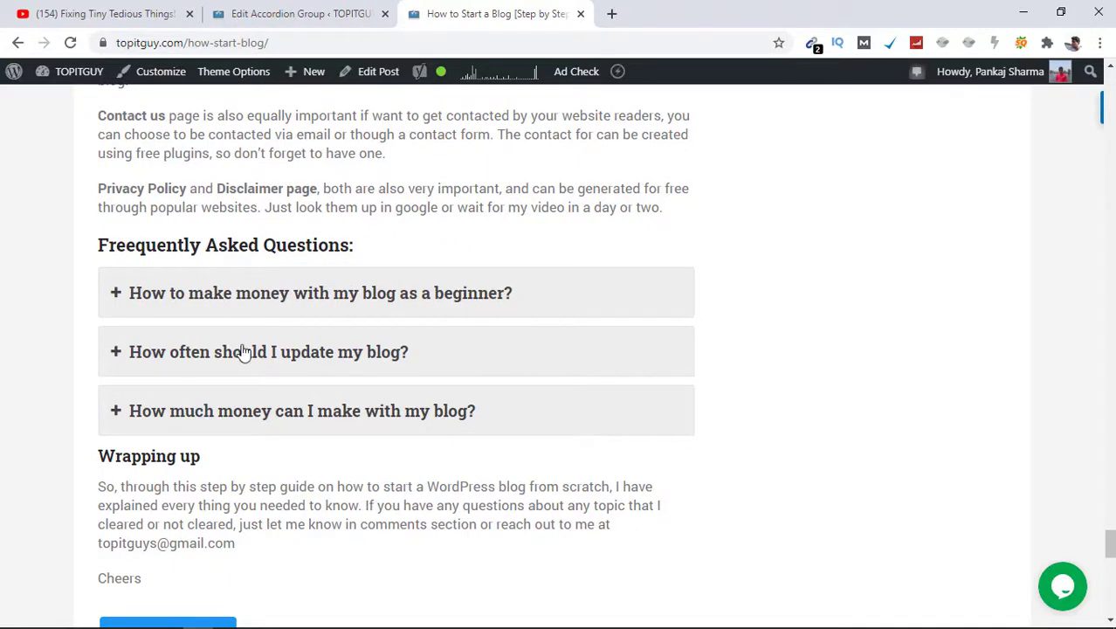
click(121, 298)
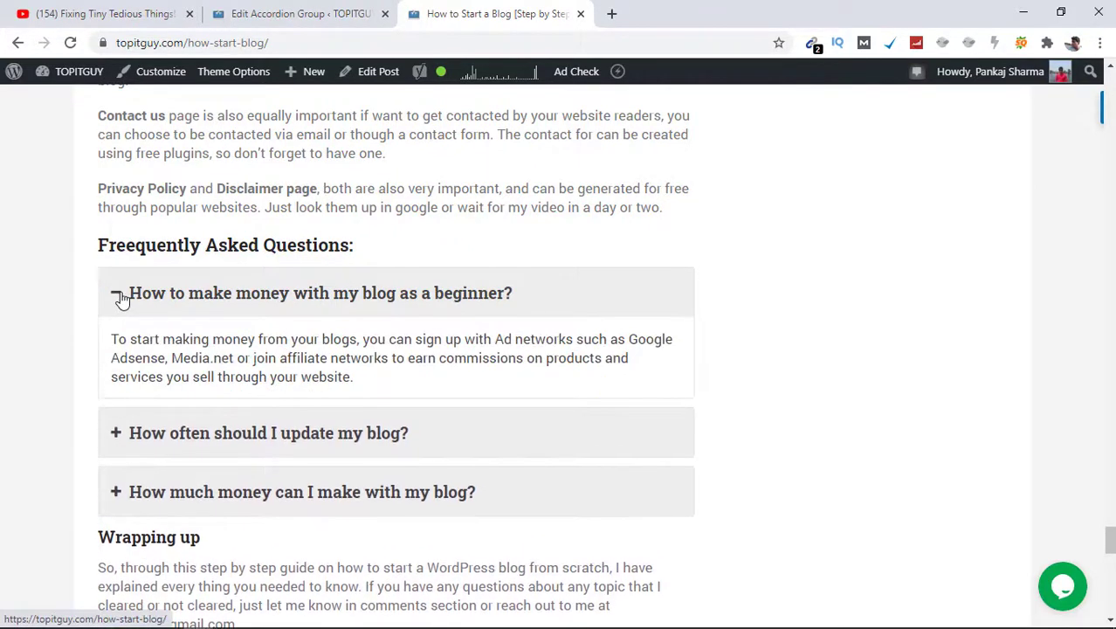
click(112, 441)
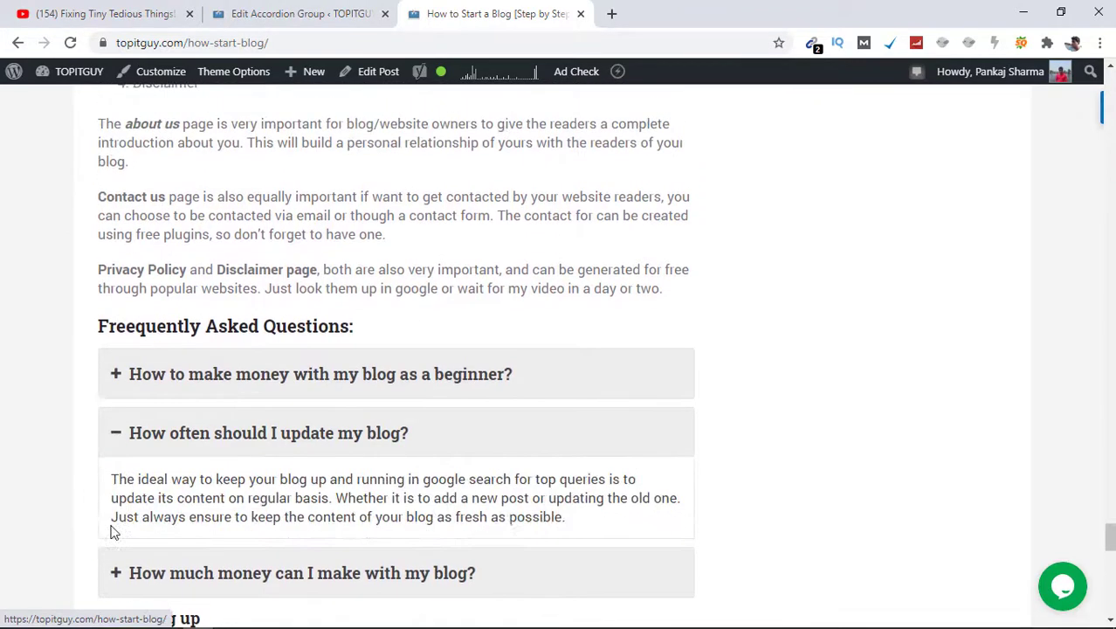
click(115, 569)
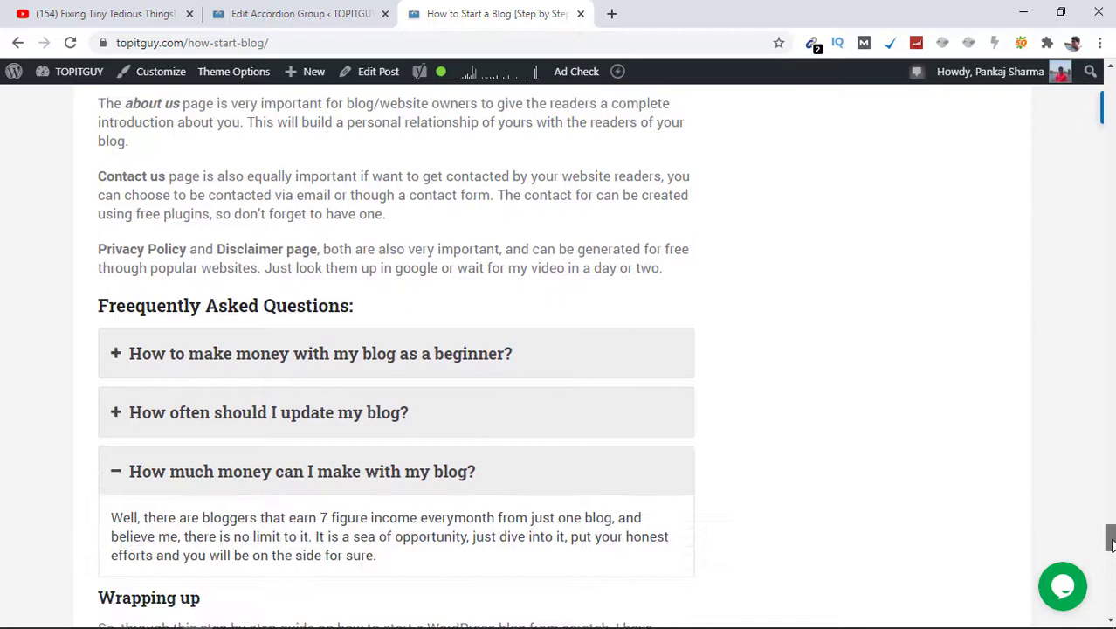
drag(1110, 543, 1111, 550)
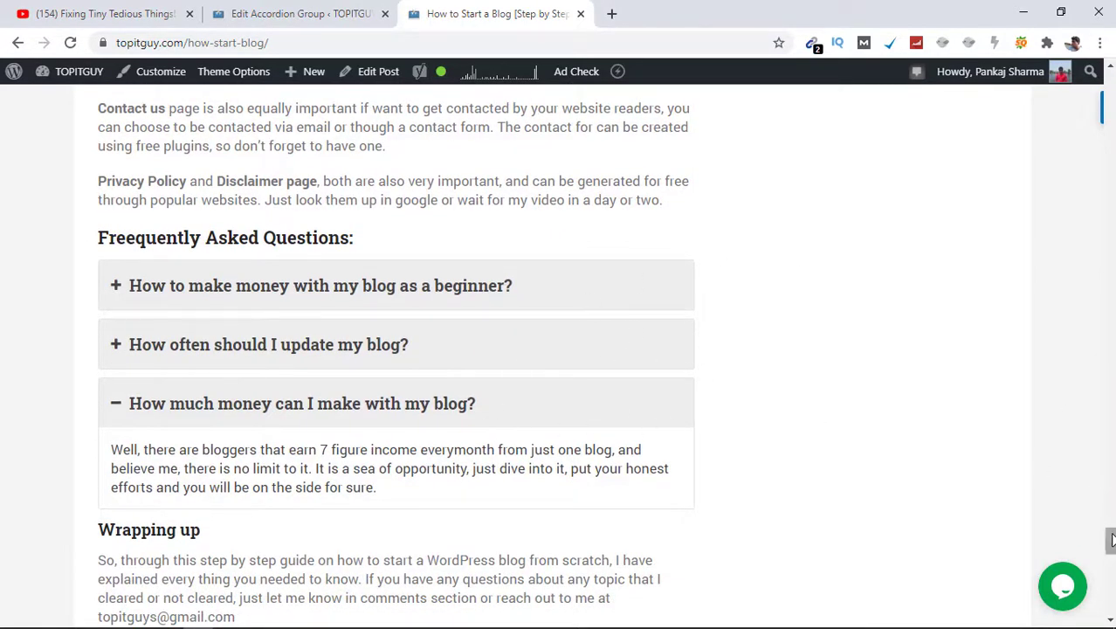
drag(1111, 536, 1110, 545)
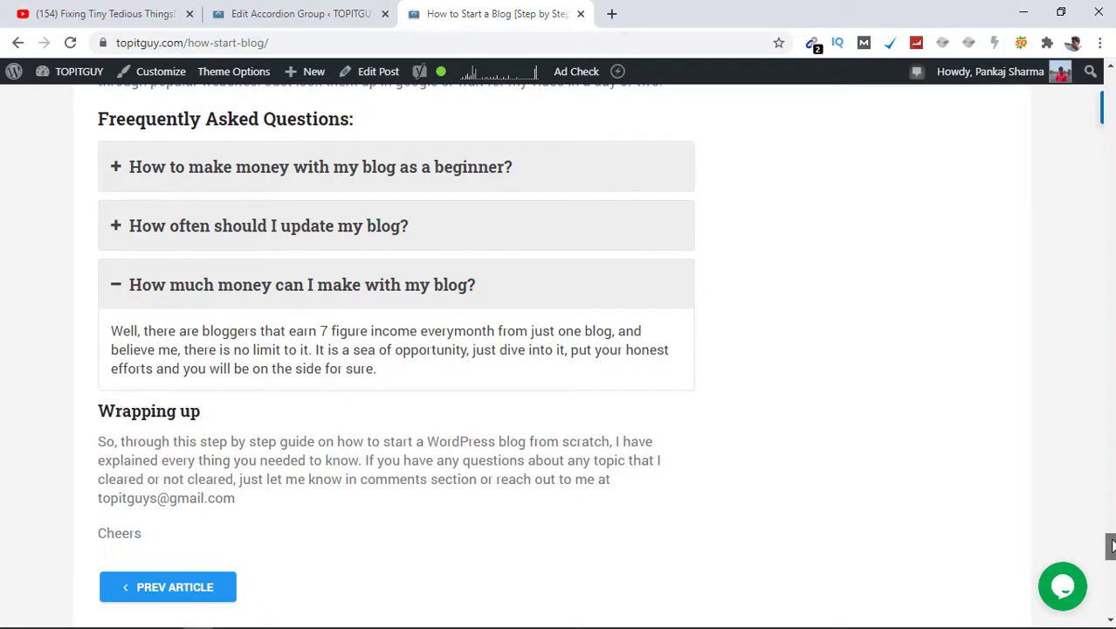